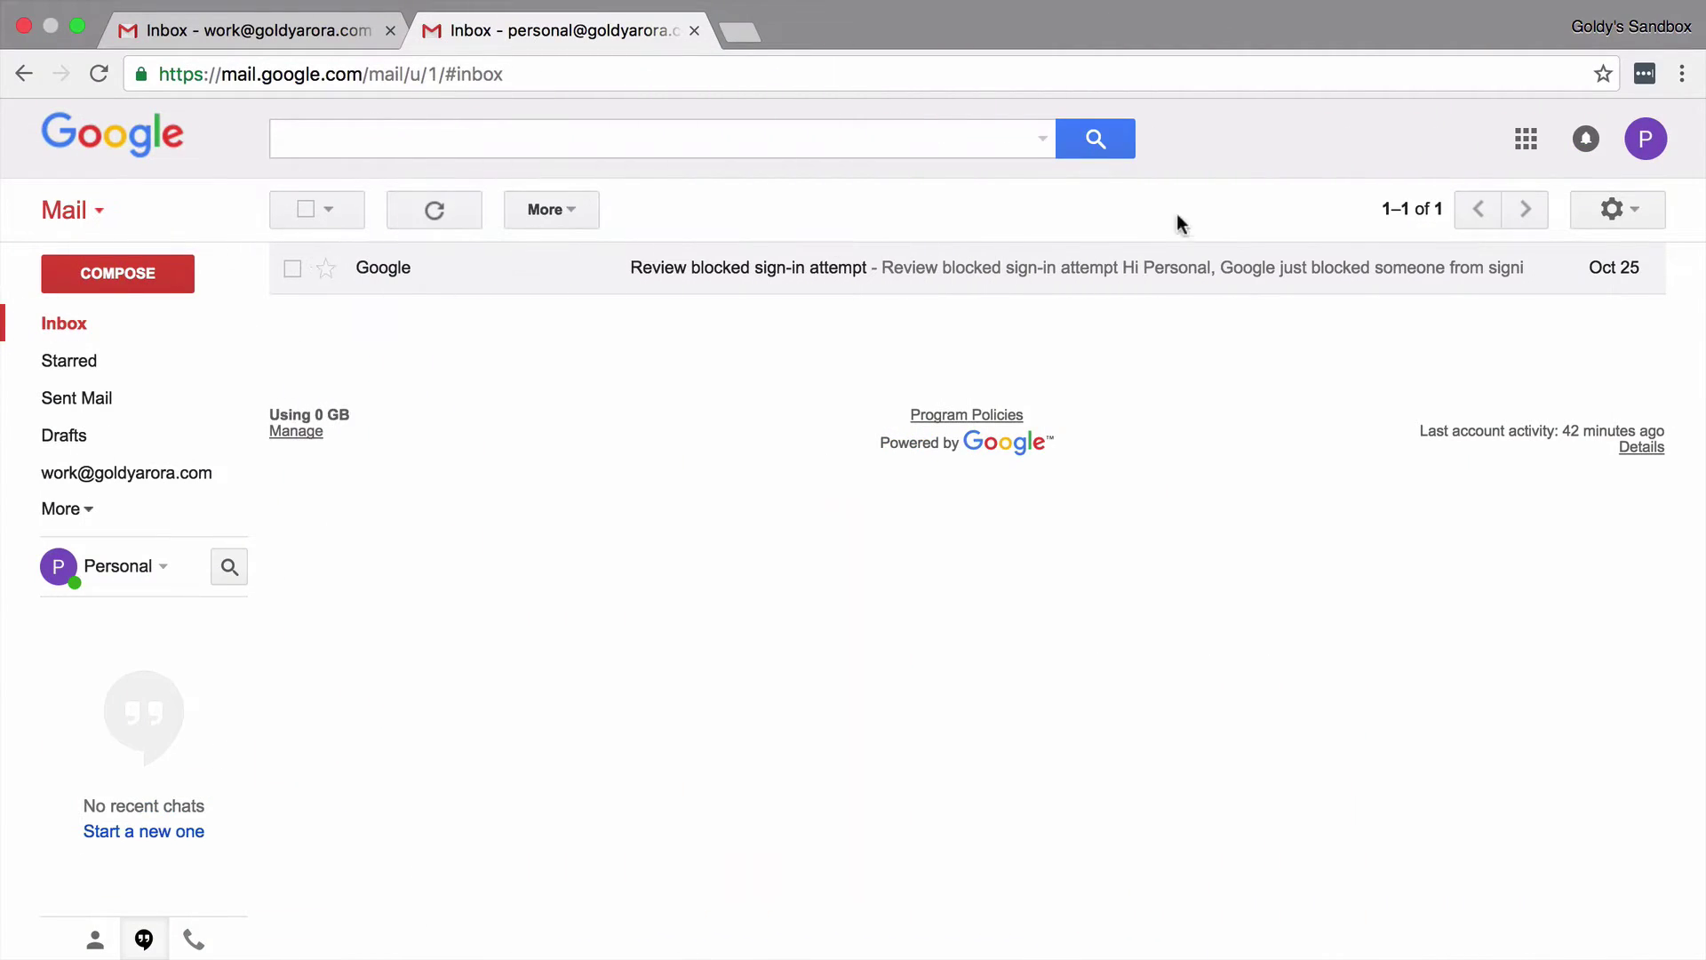
Check the account details of the personal and work inboxes, then return to personal
left_click(1647, 139)
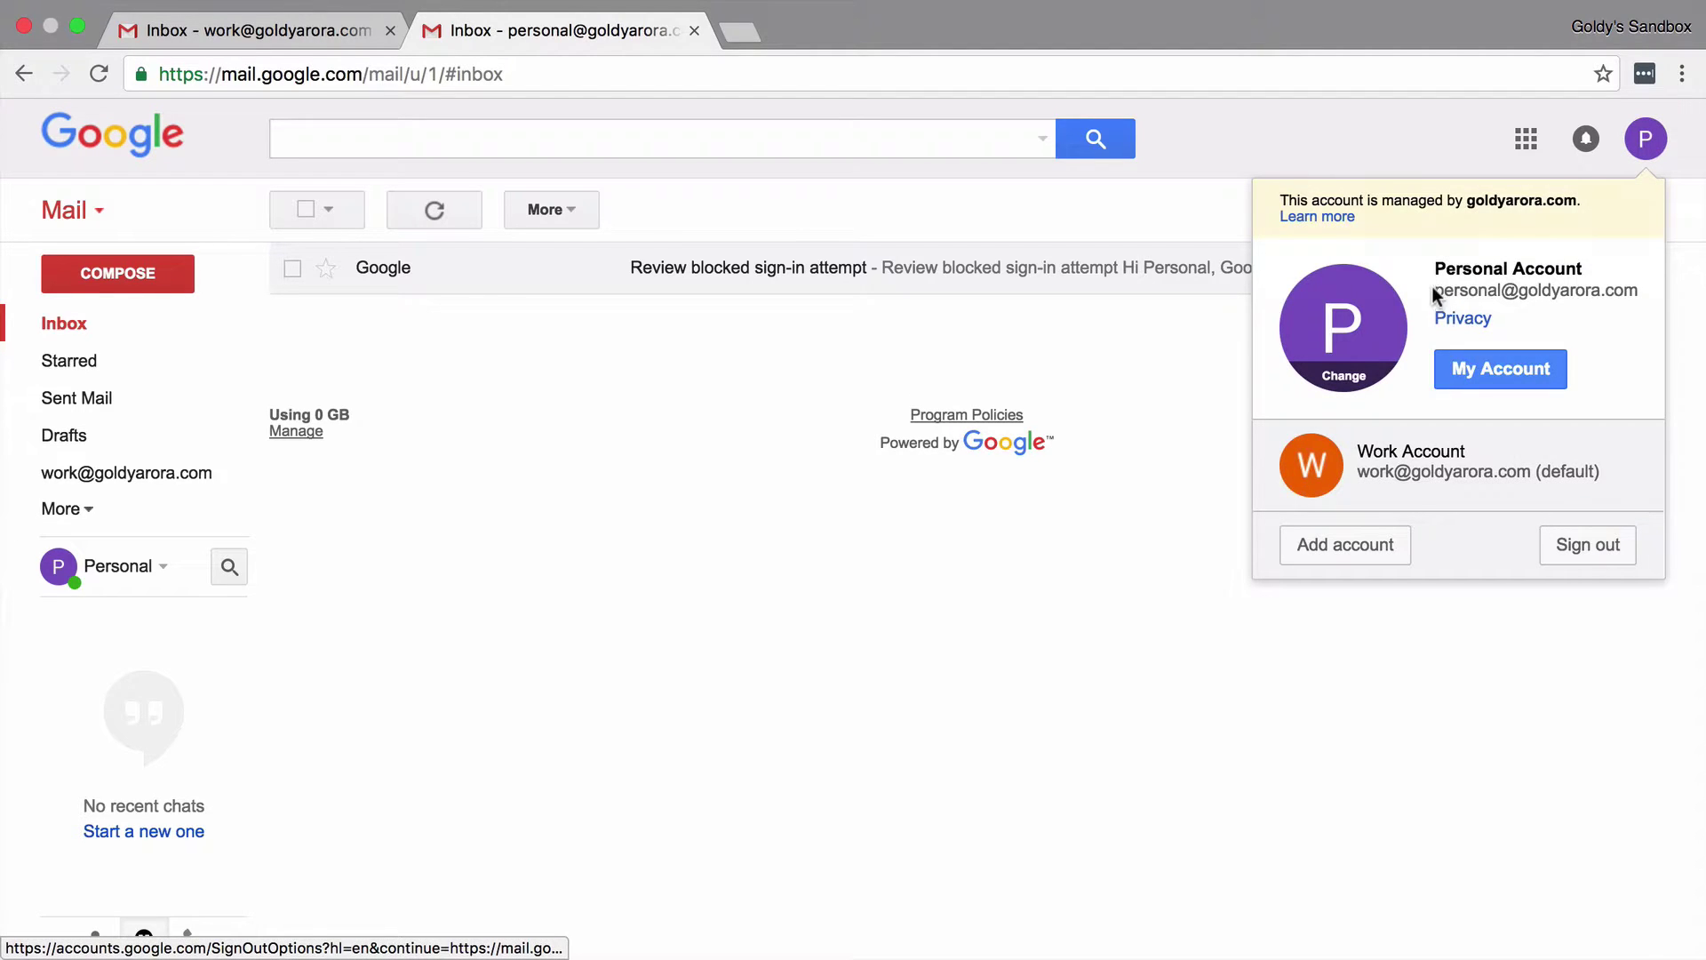
left_click_drag(1434, 289, 1635, 290)
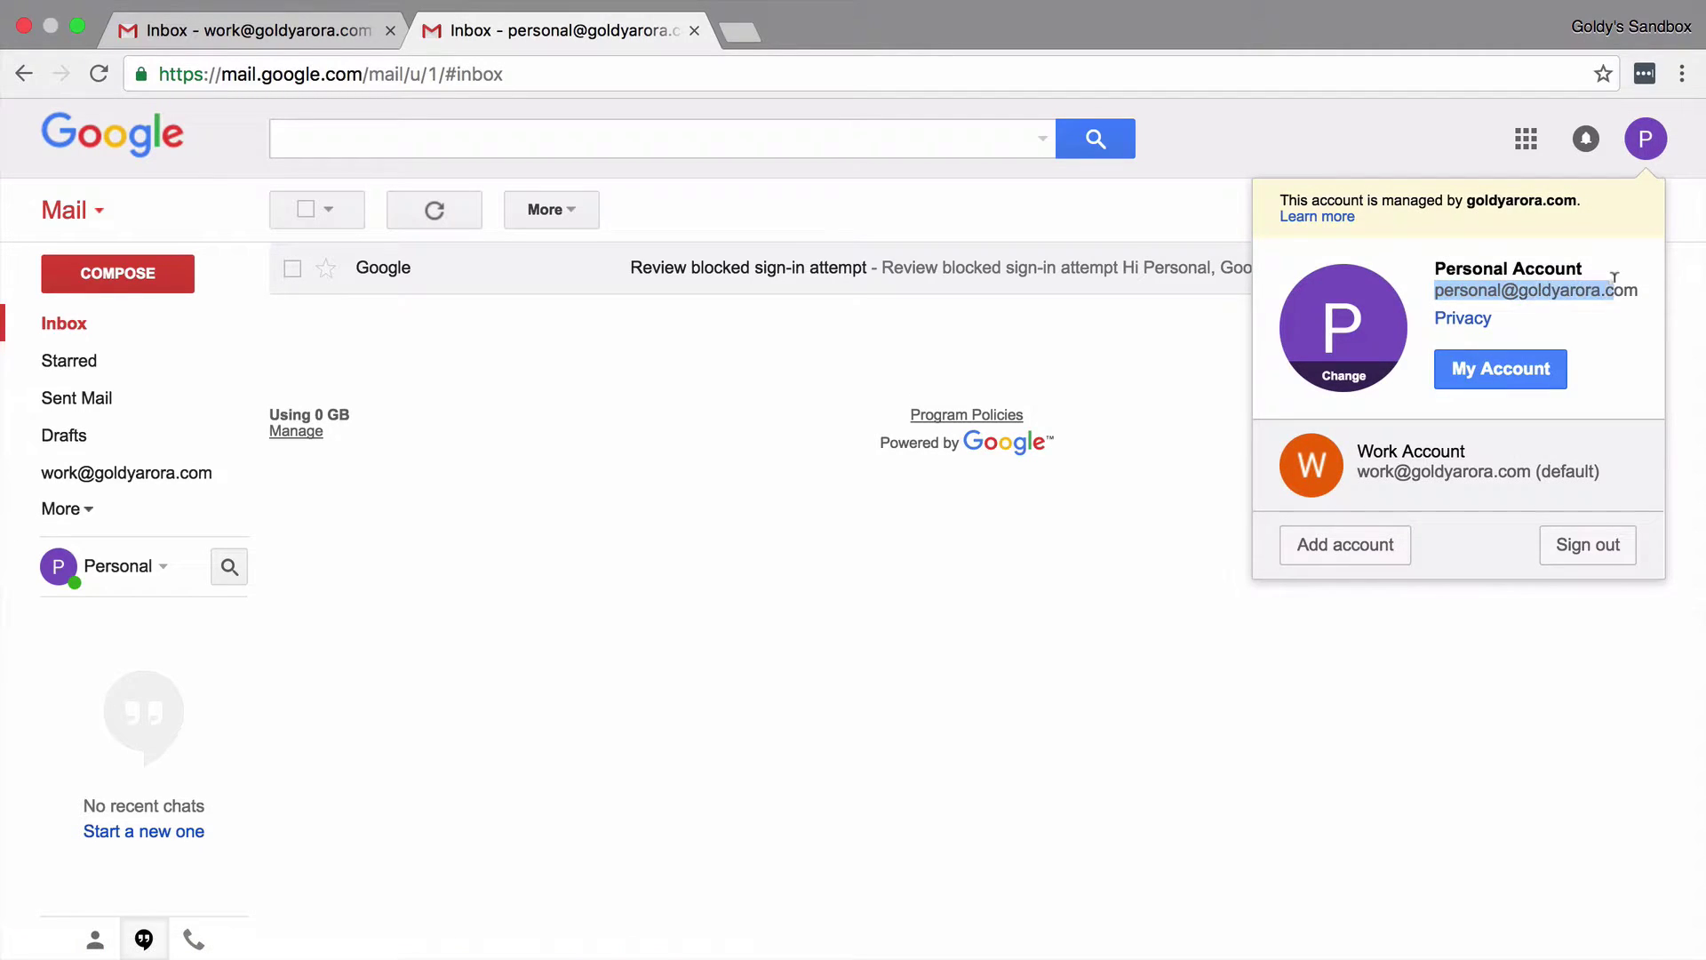
left_click(1199, 325)
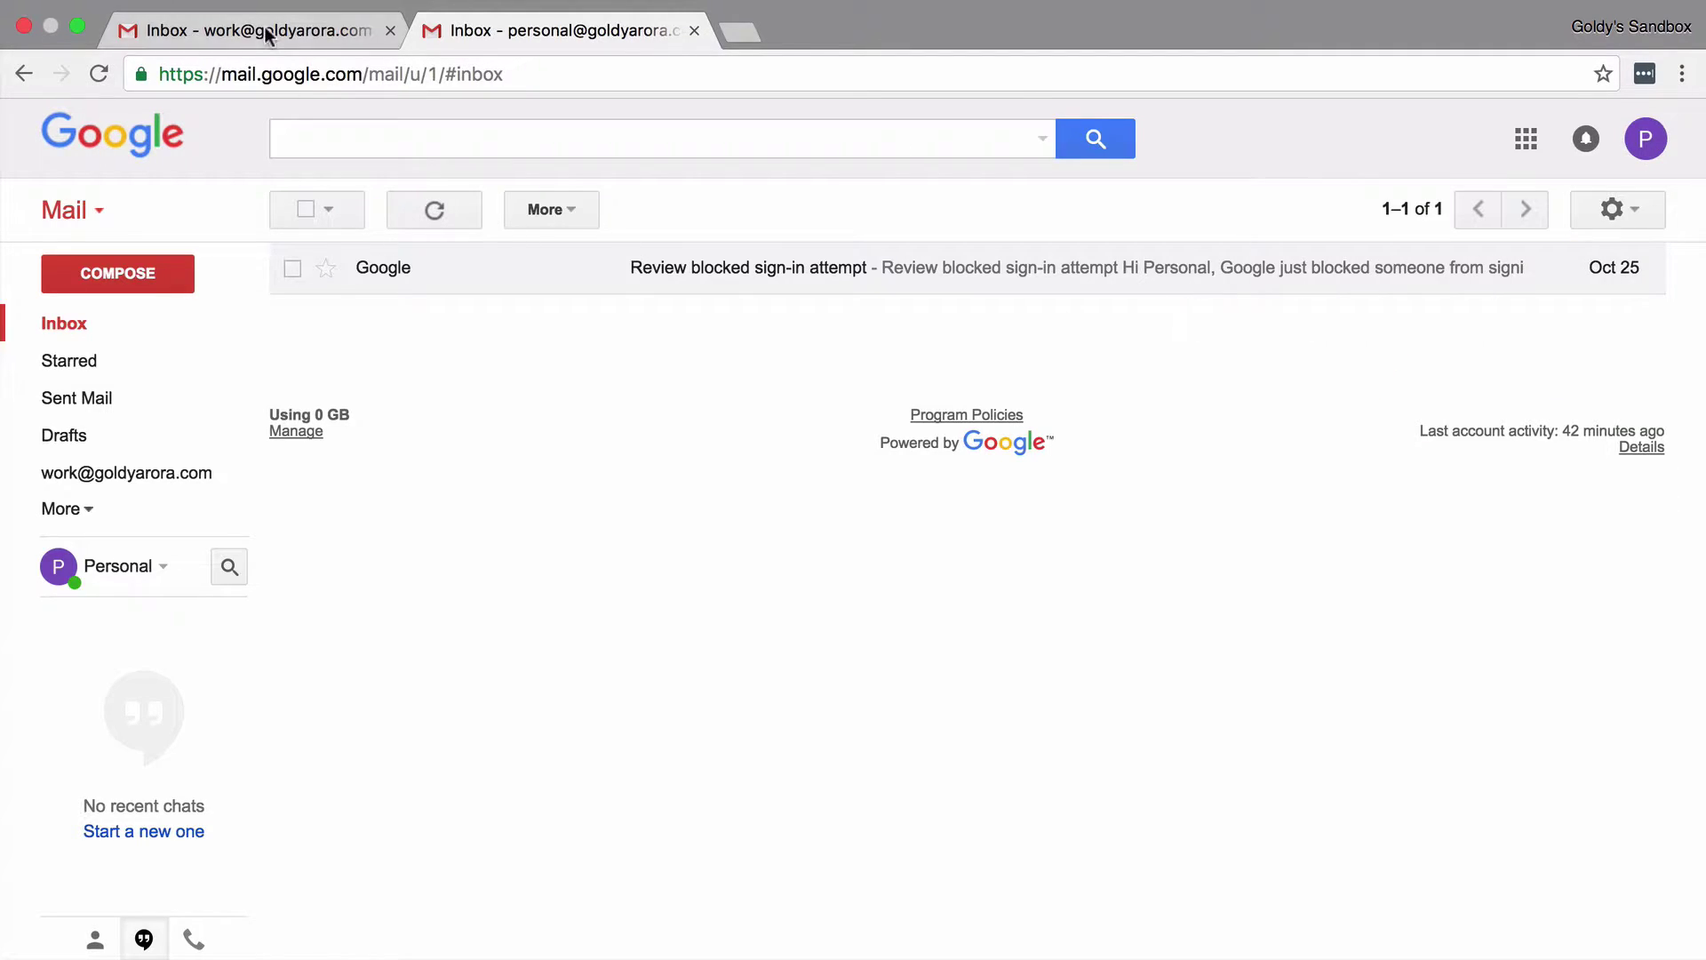
left_click(248, 29)
left_click(1646, 139)
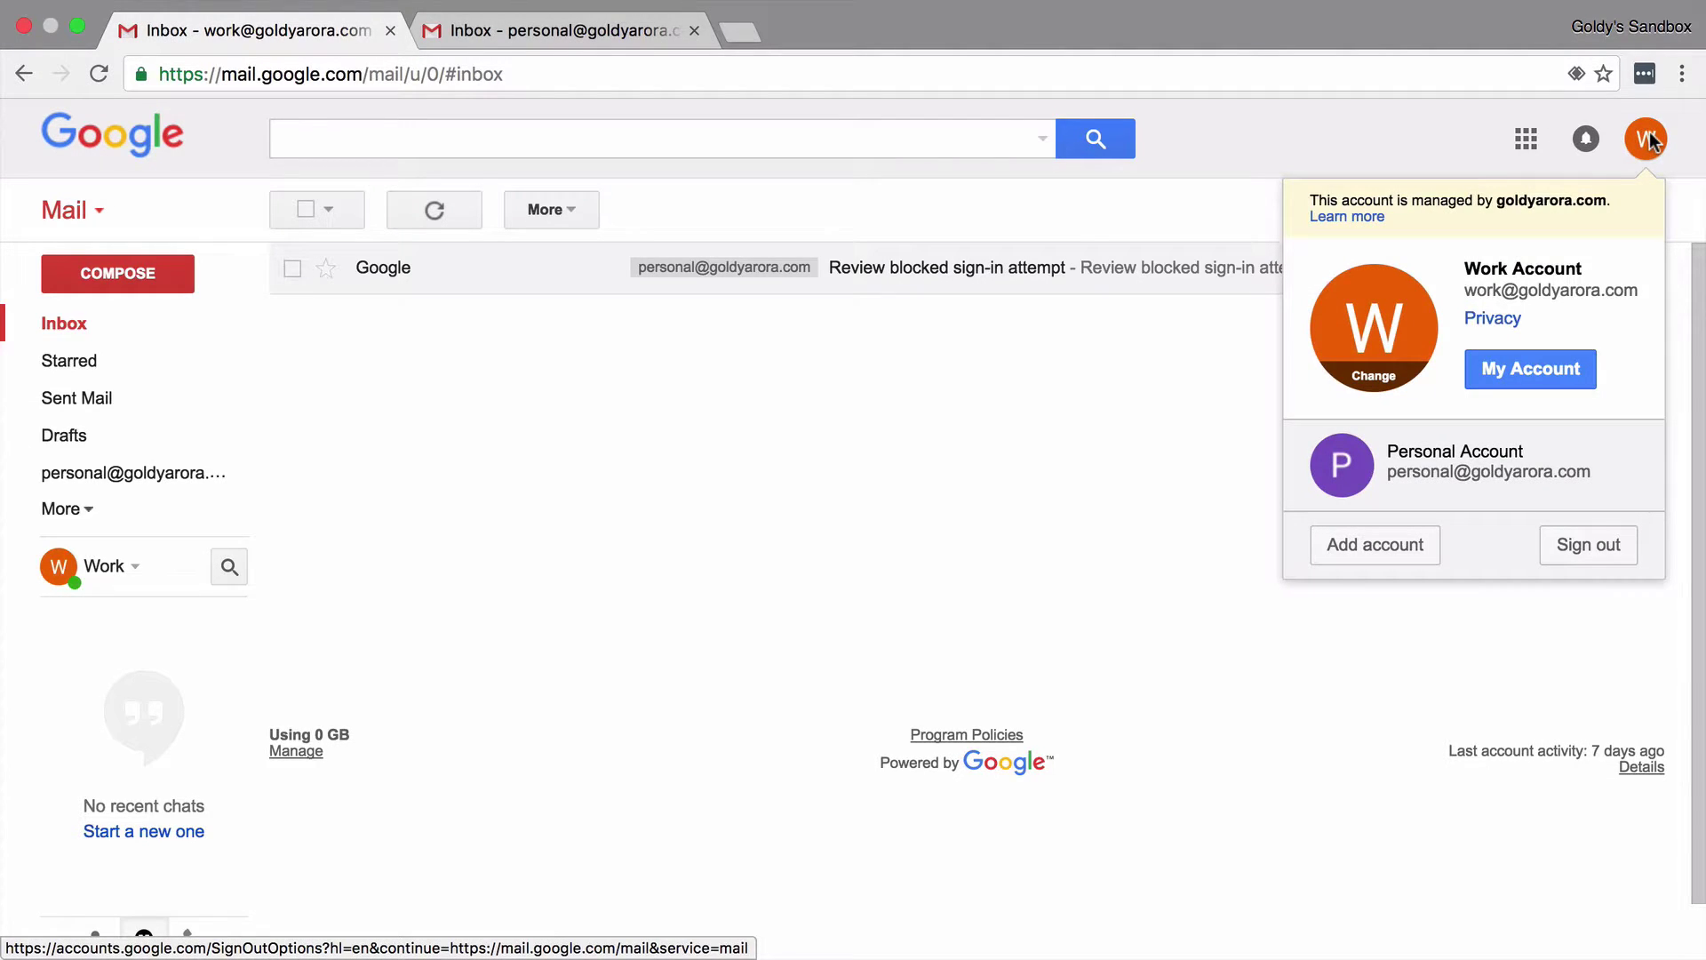
left_click(1651, 141)
left_click(563, 29)
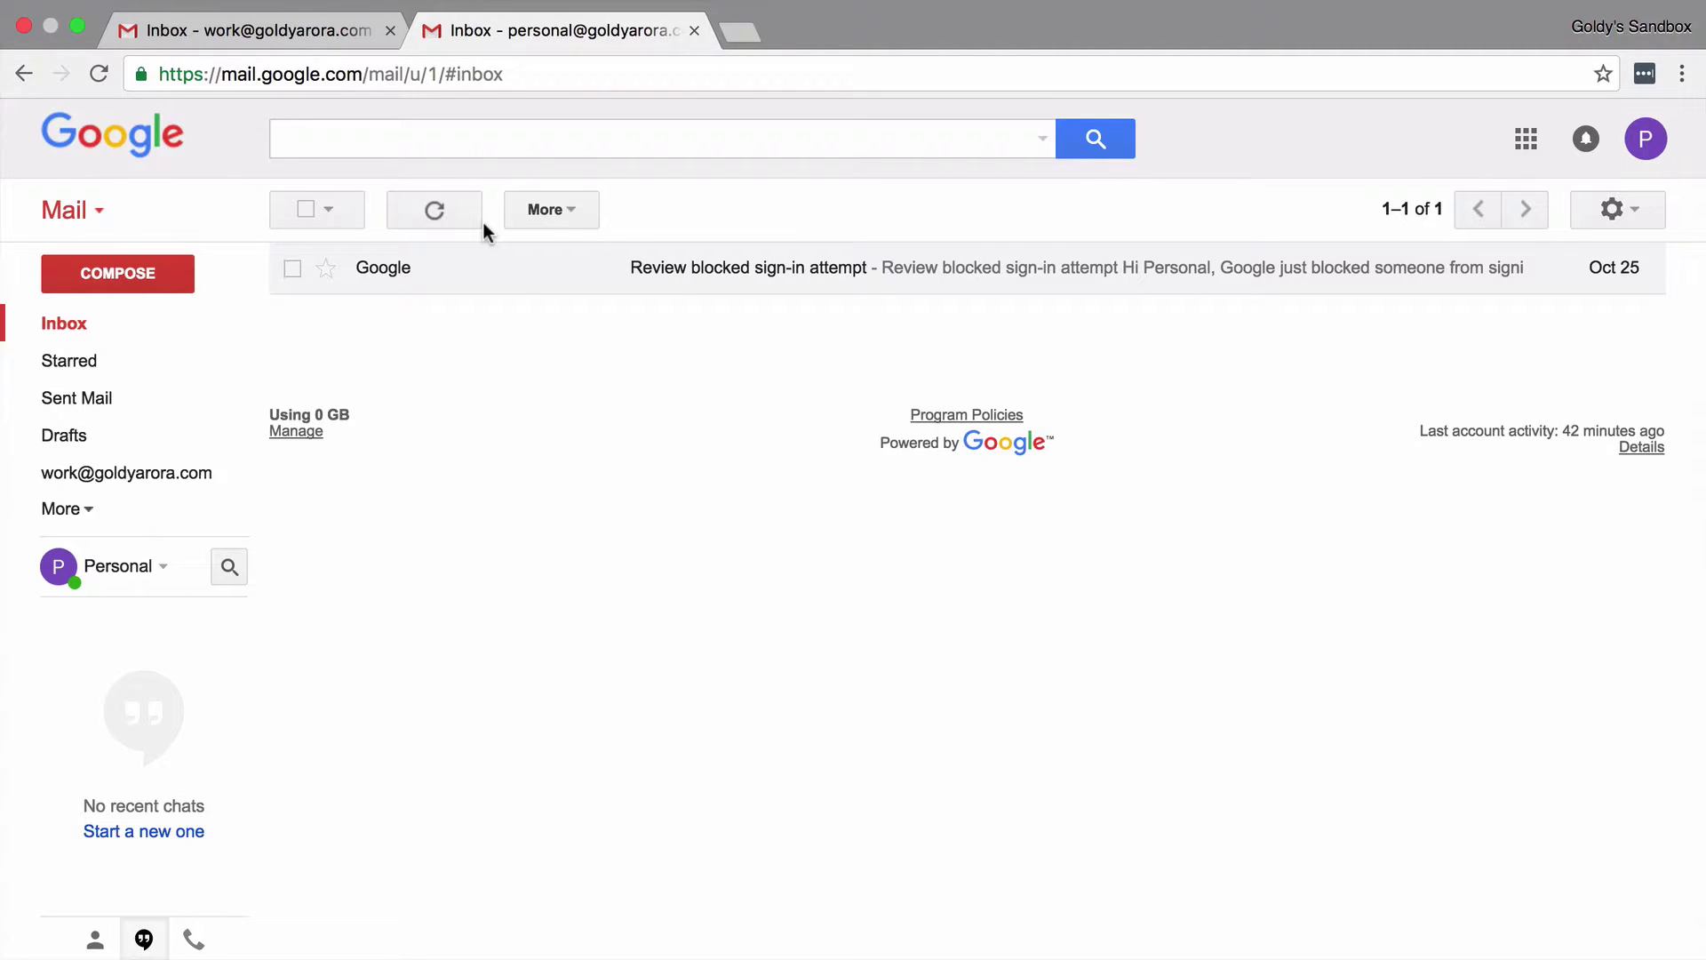
Start a new message, dismiss the send-money promotion, and discard the empty draft
left_click(113, 277)
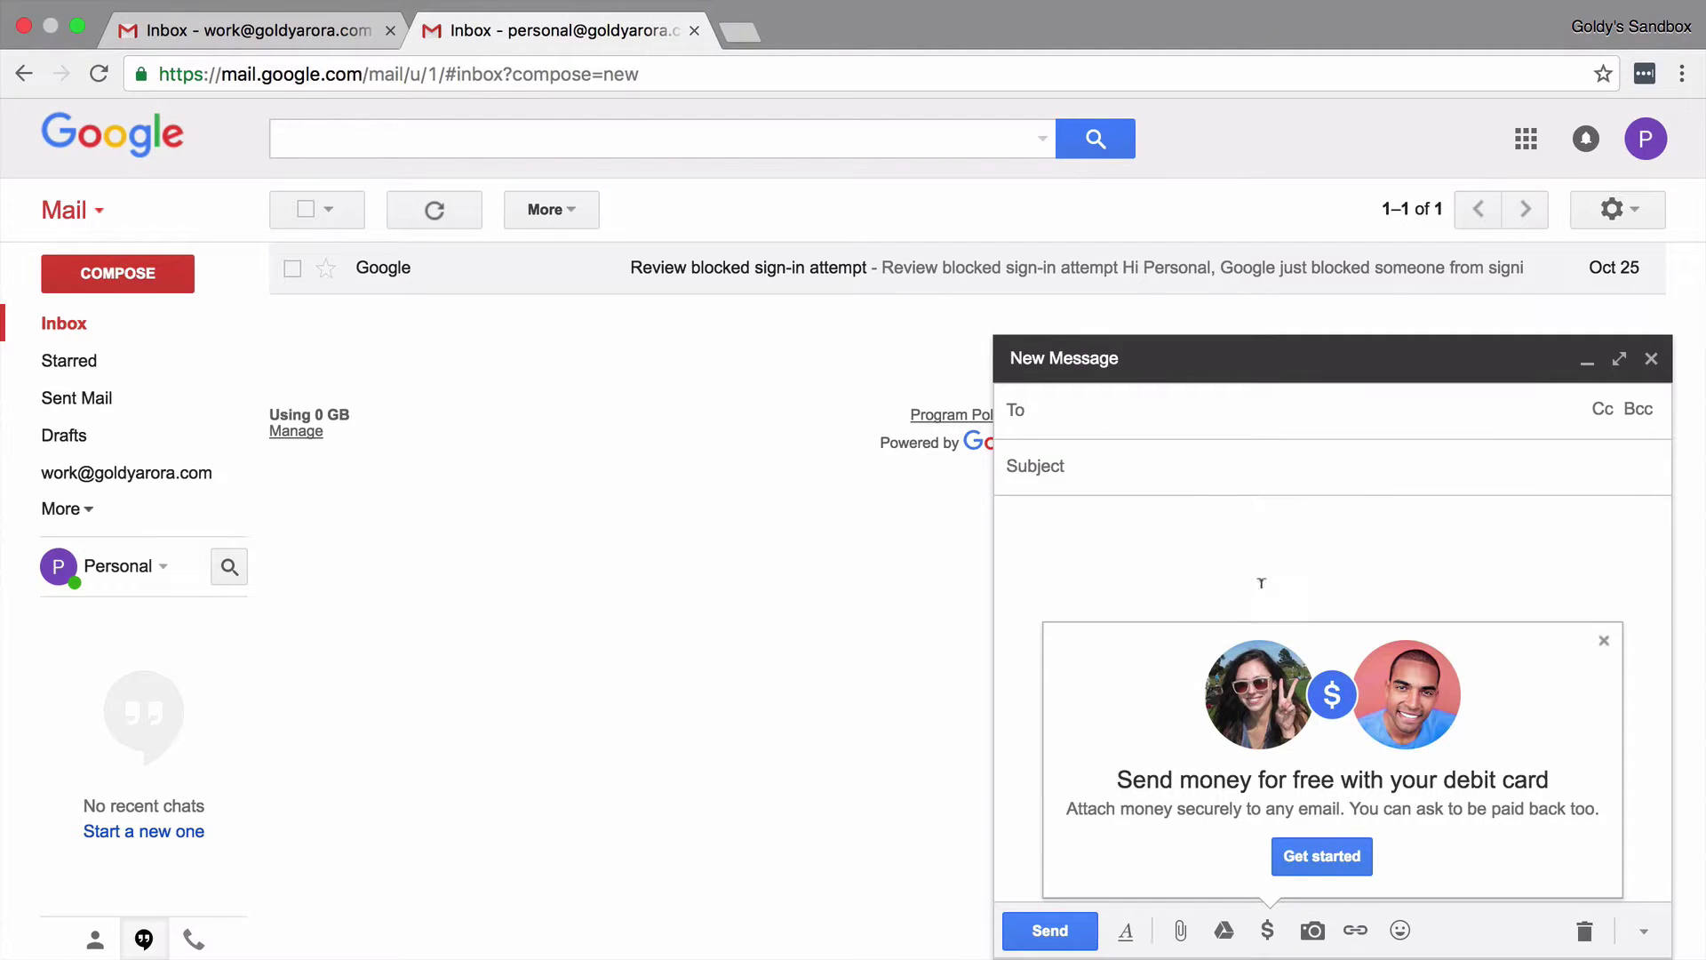
left_click(1603, 643)
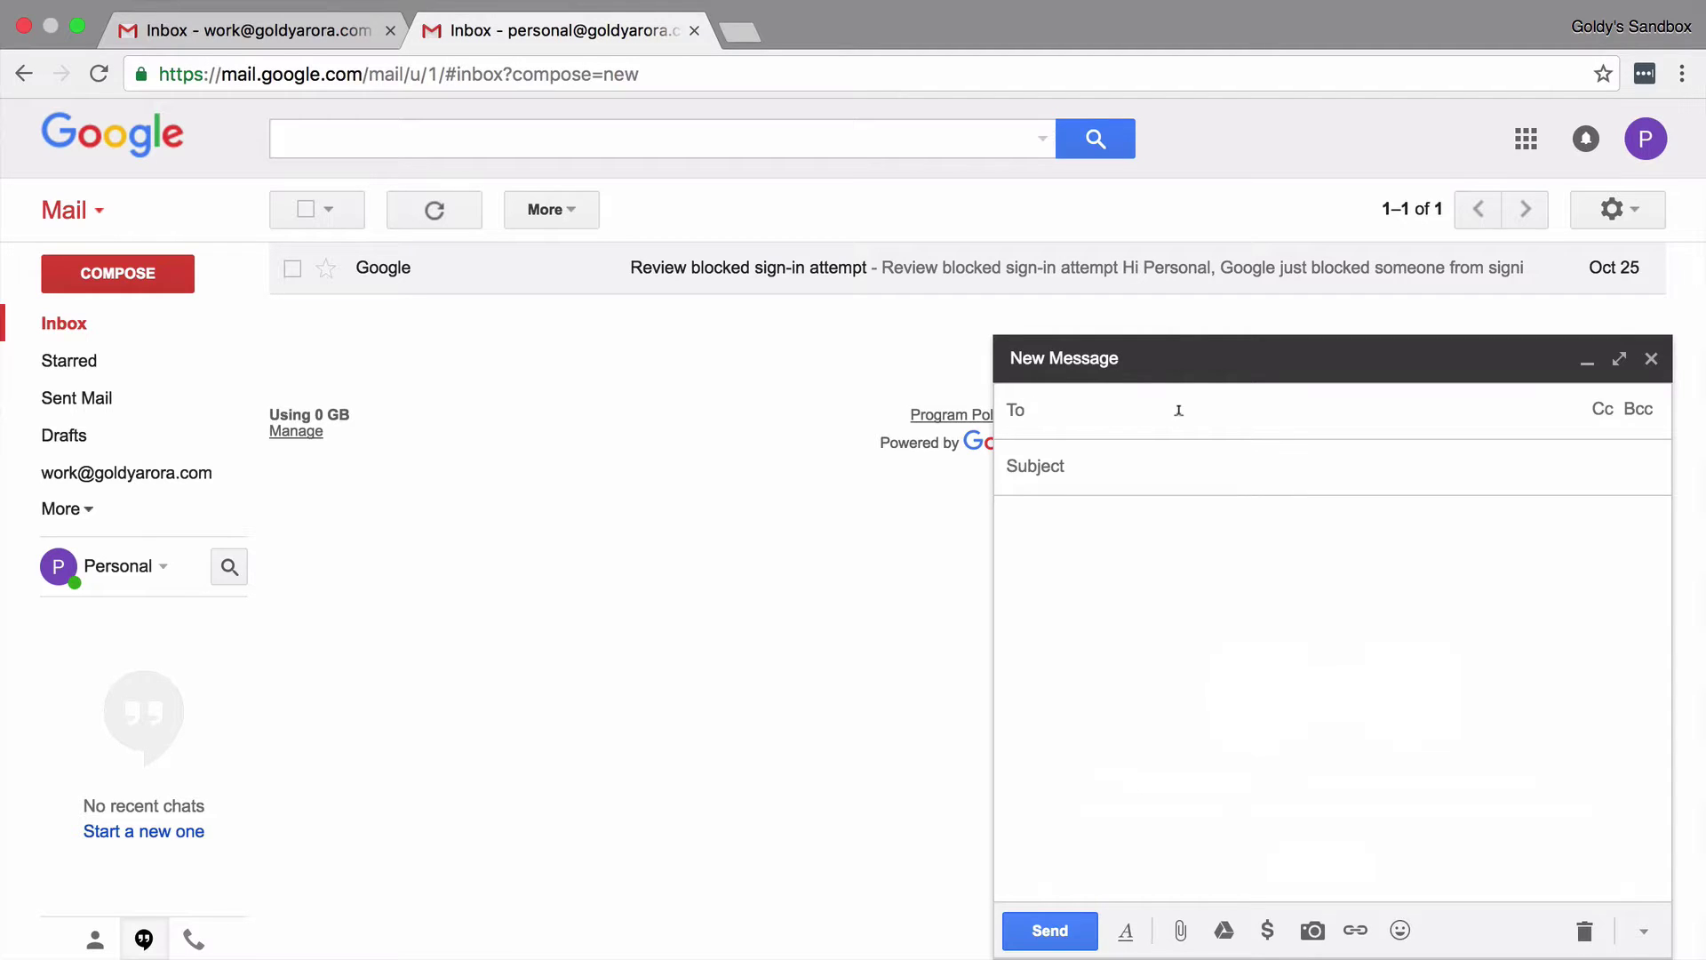
left_click(1584, 930)
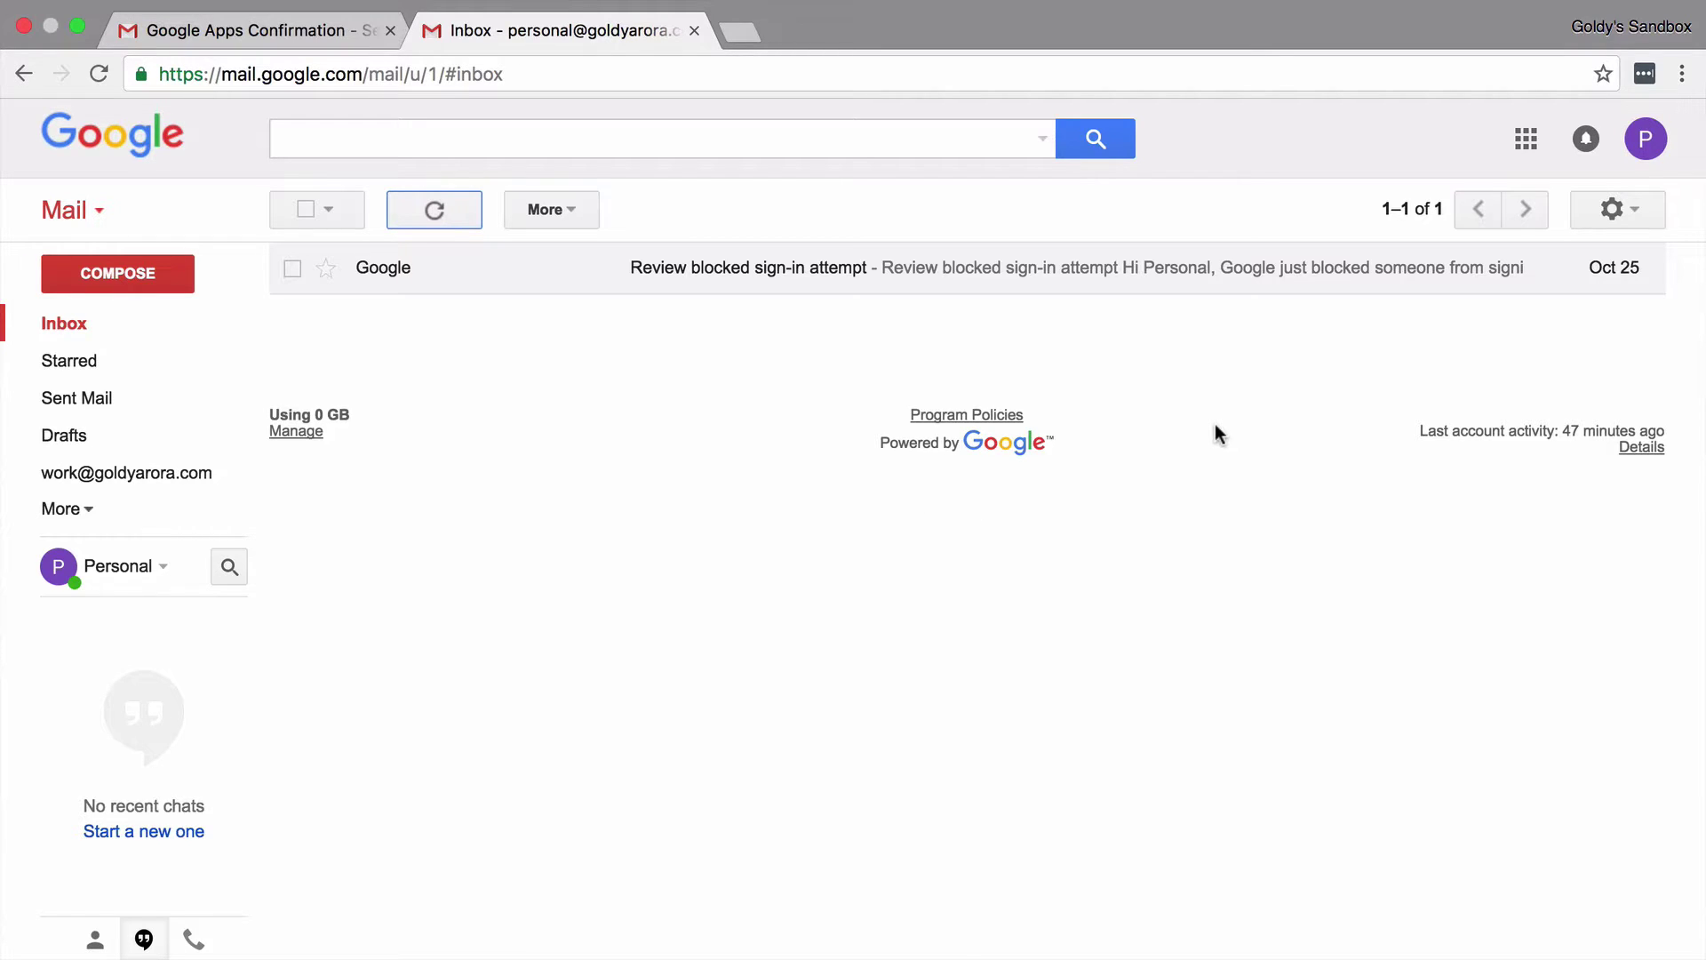
Under Settings > Accounts and Import, start adding another send-as email address
left_click(1642, 210)
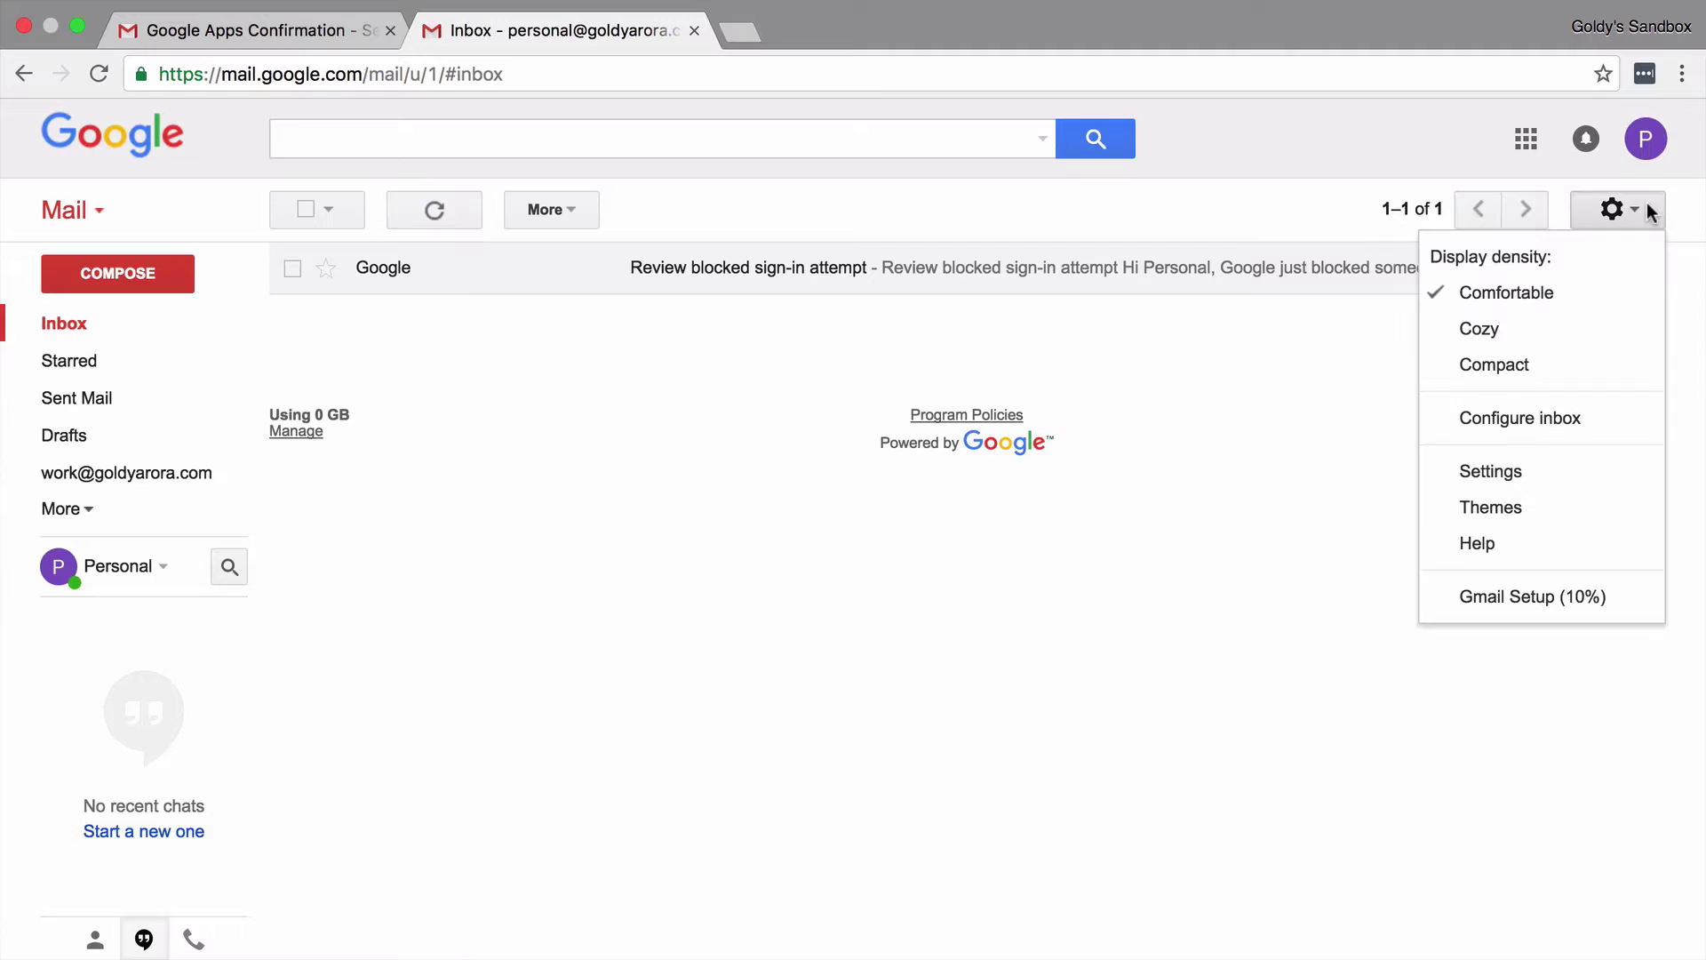
left_click(1490, 470)
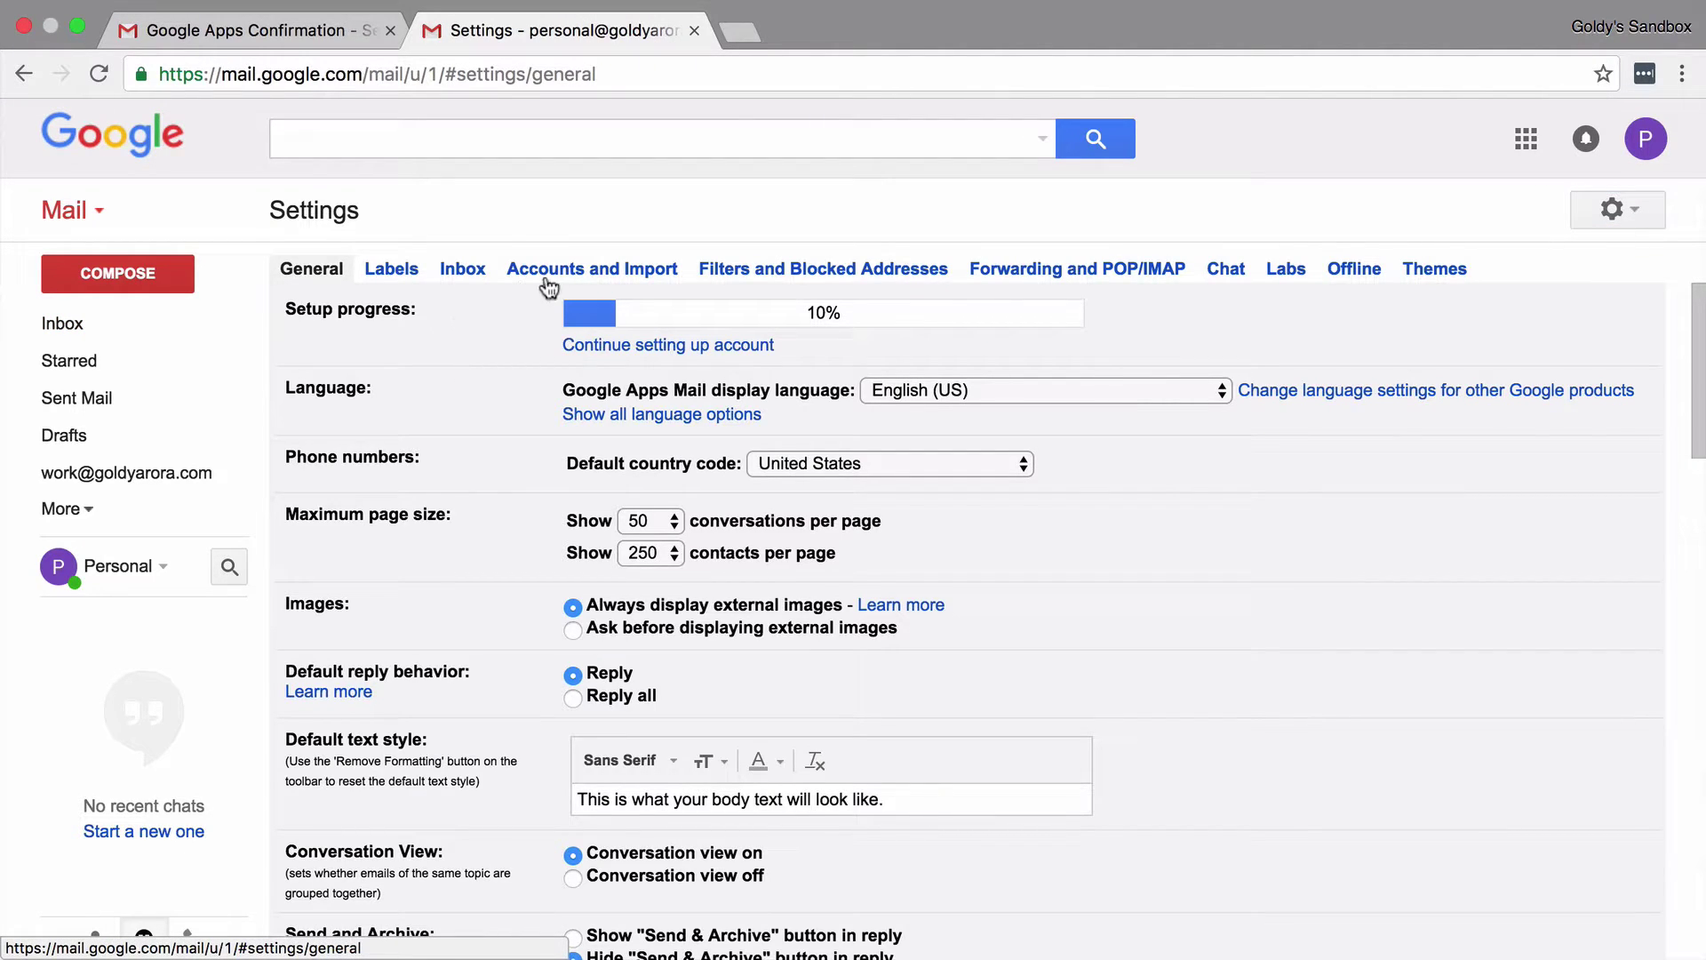
left_click(592, 268)
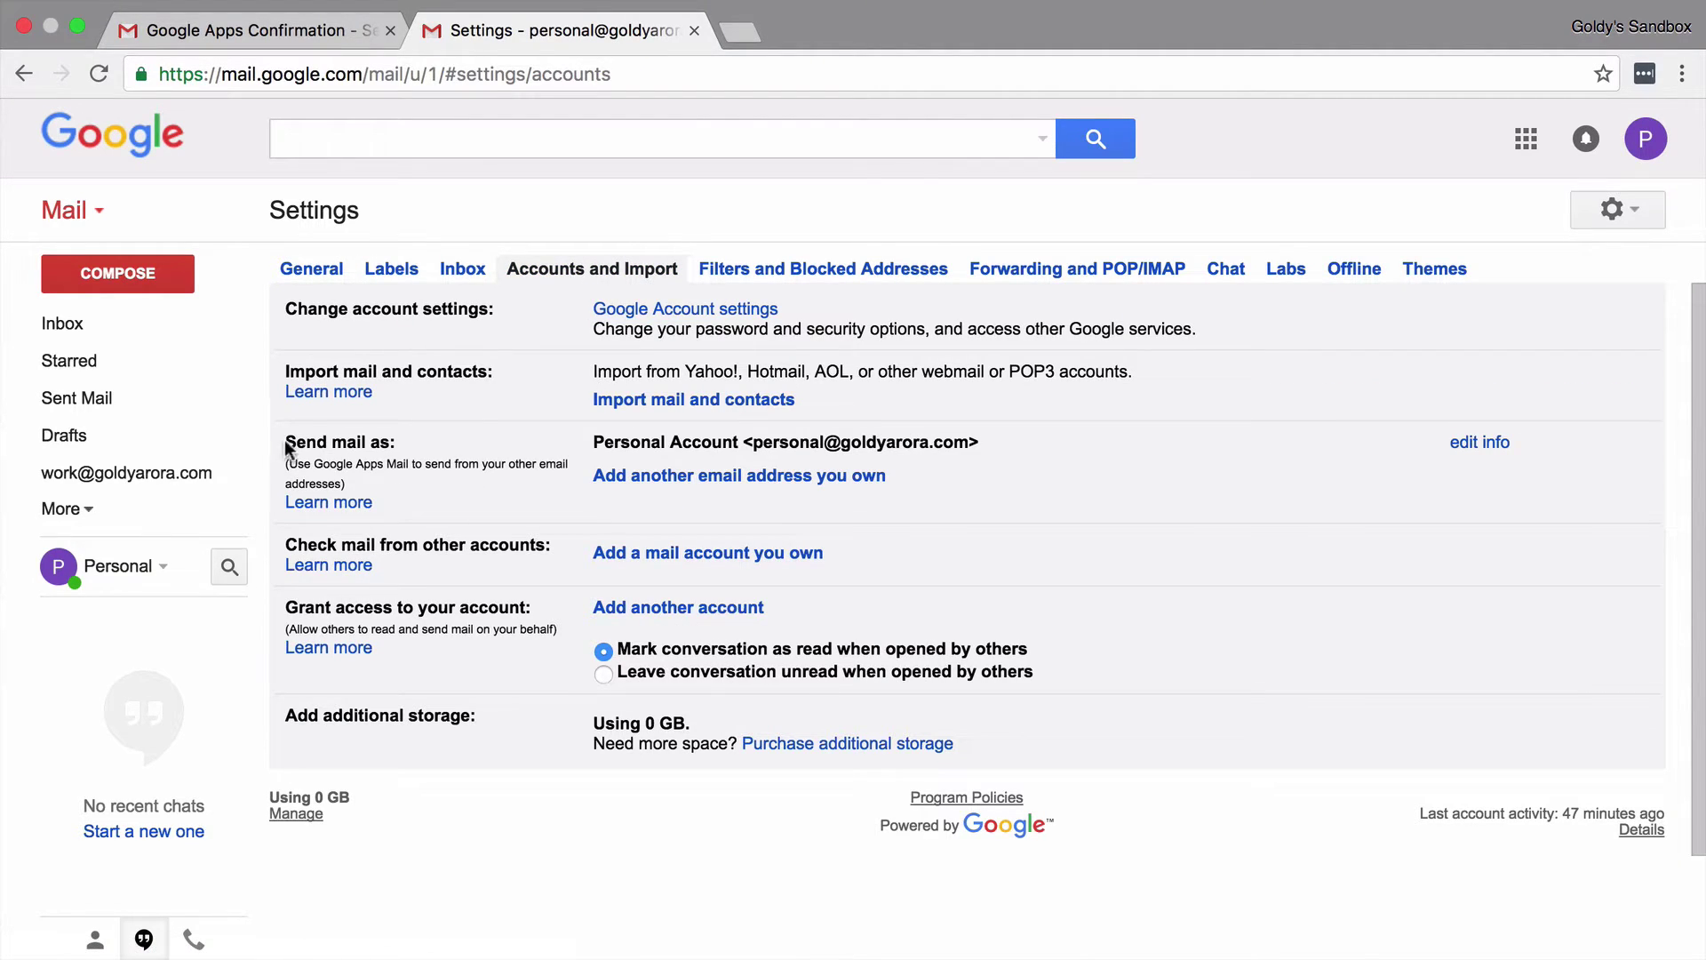
left_click_drag(283, 442, 395, 440)
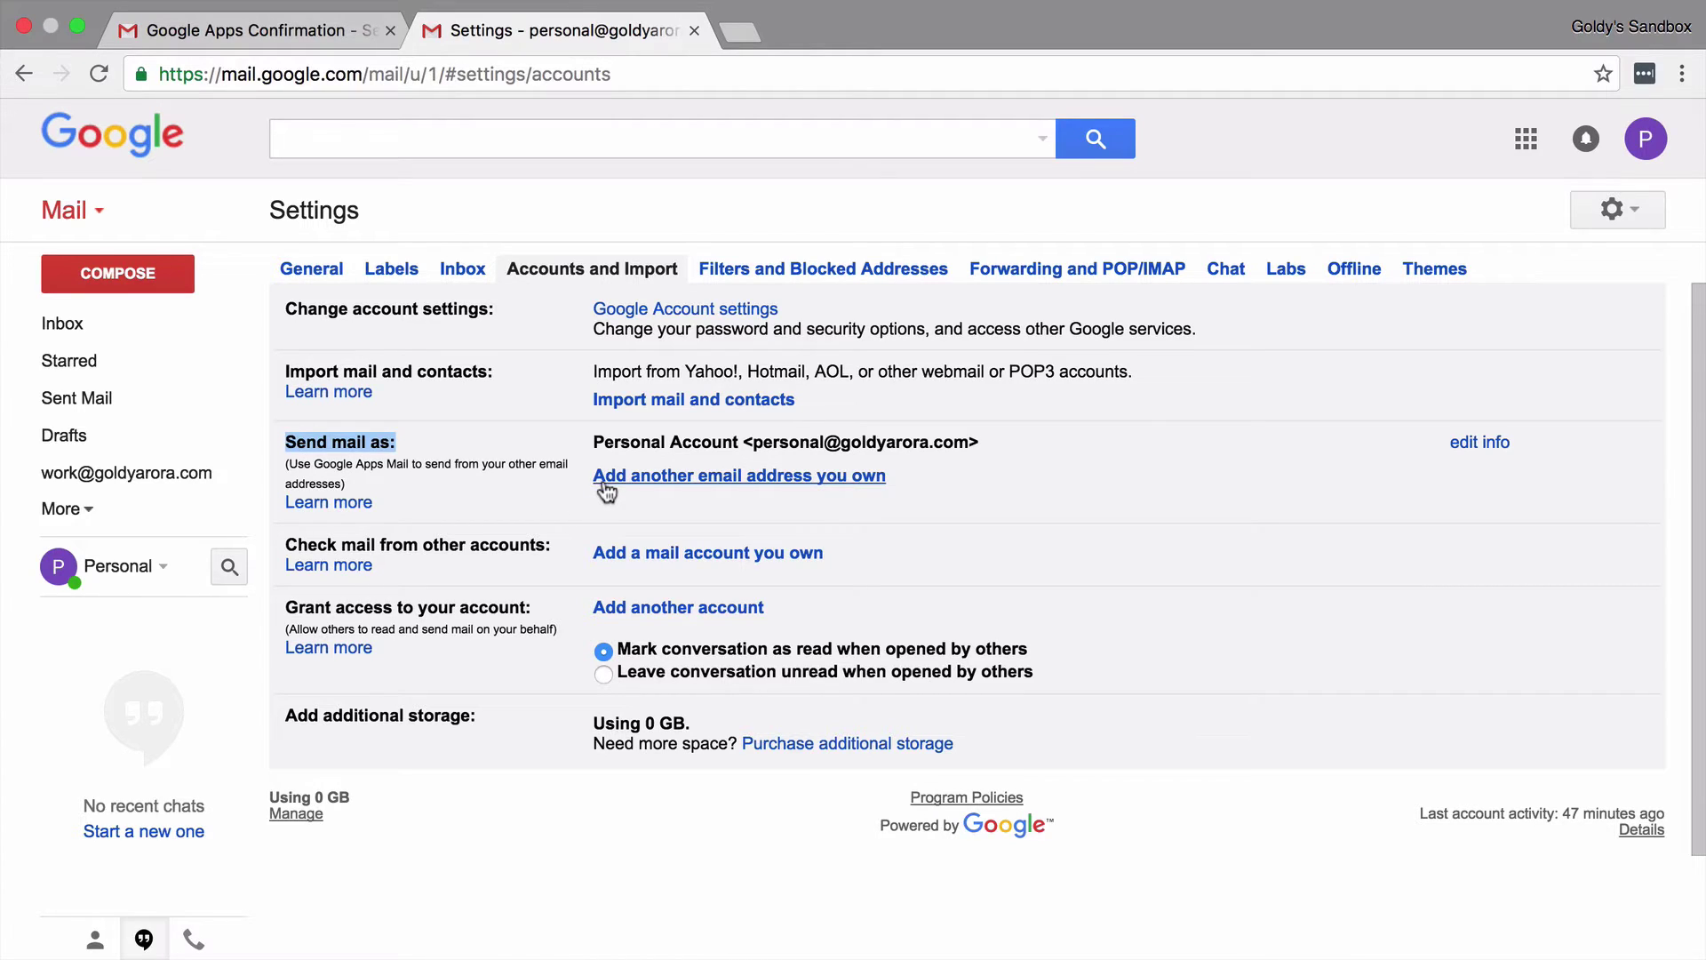
left_click(800, 480)
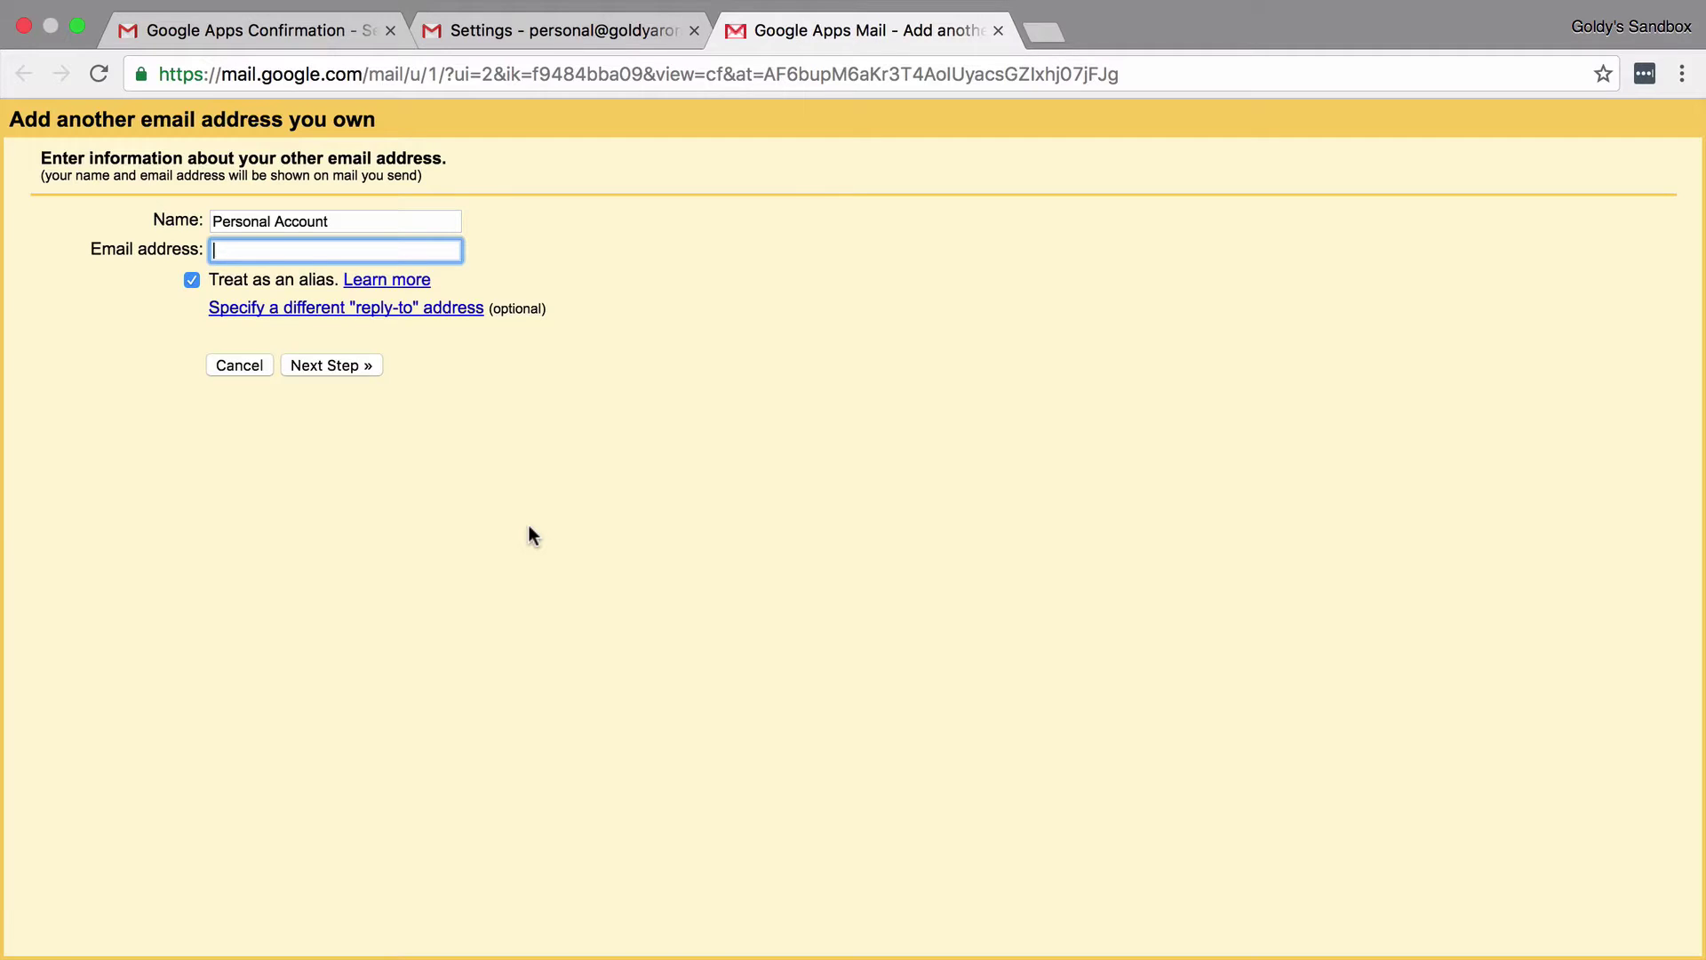
left_click(190, 282)
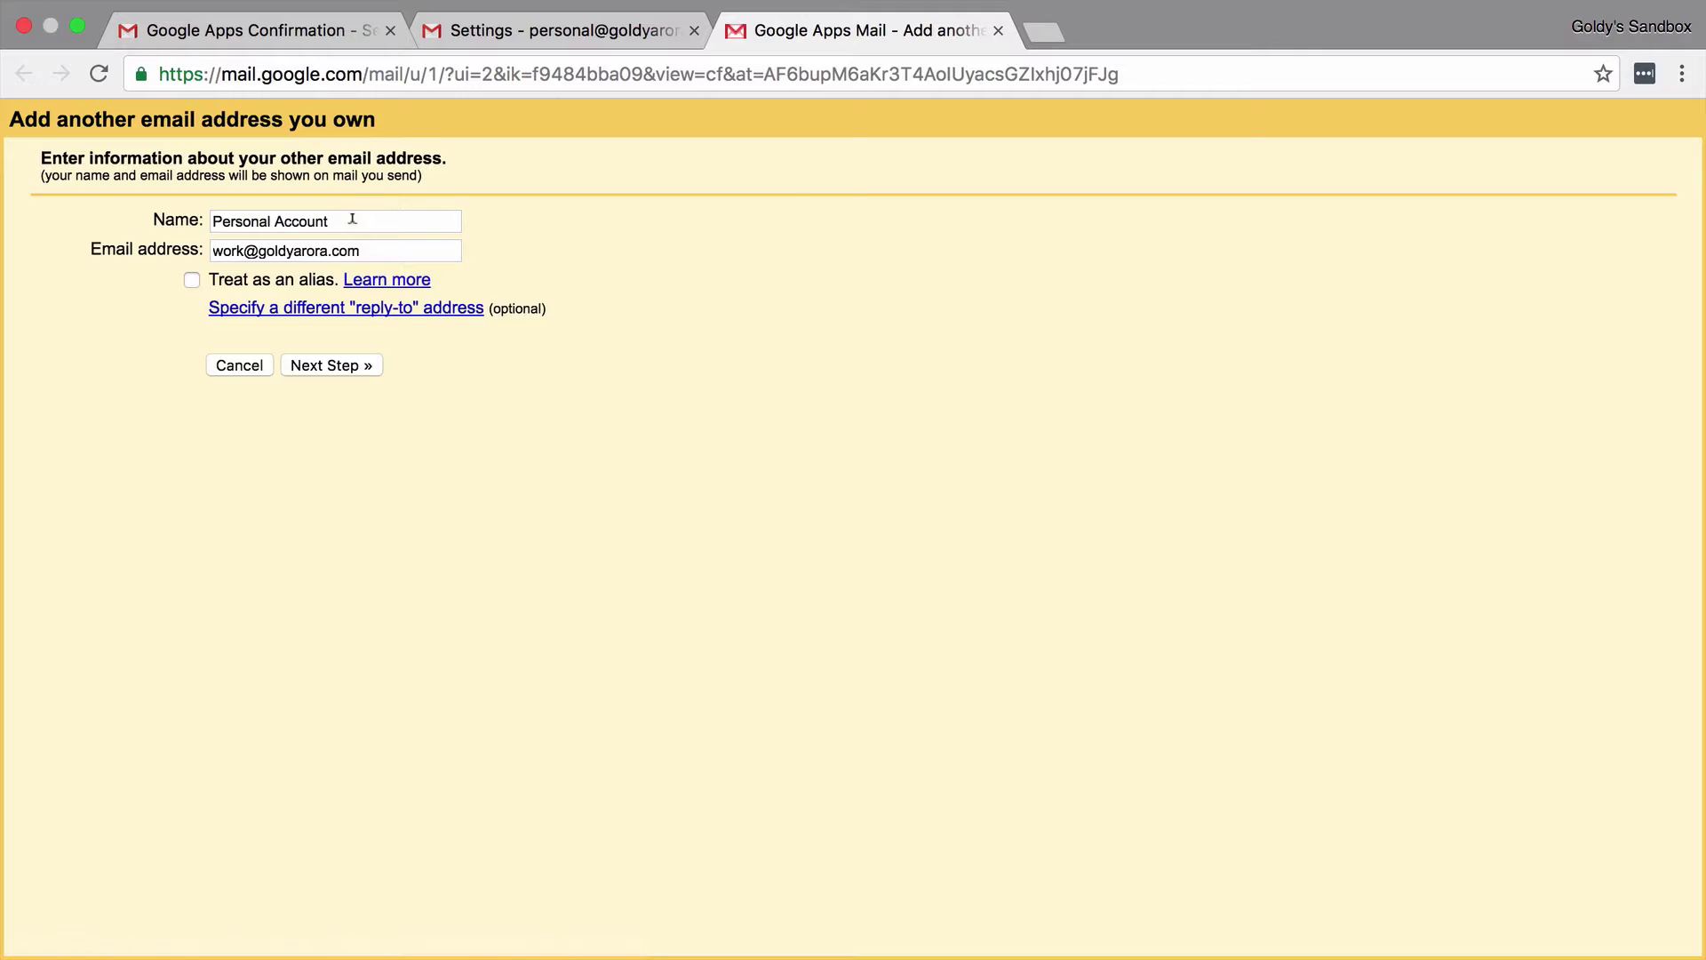
left_click_drag(351, 220, 203, 214)
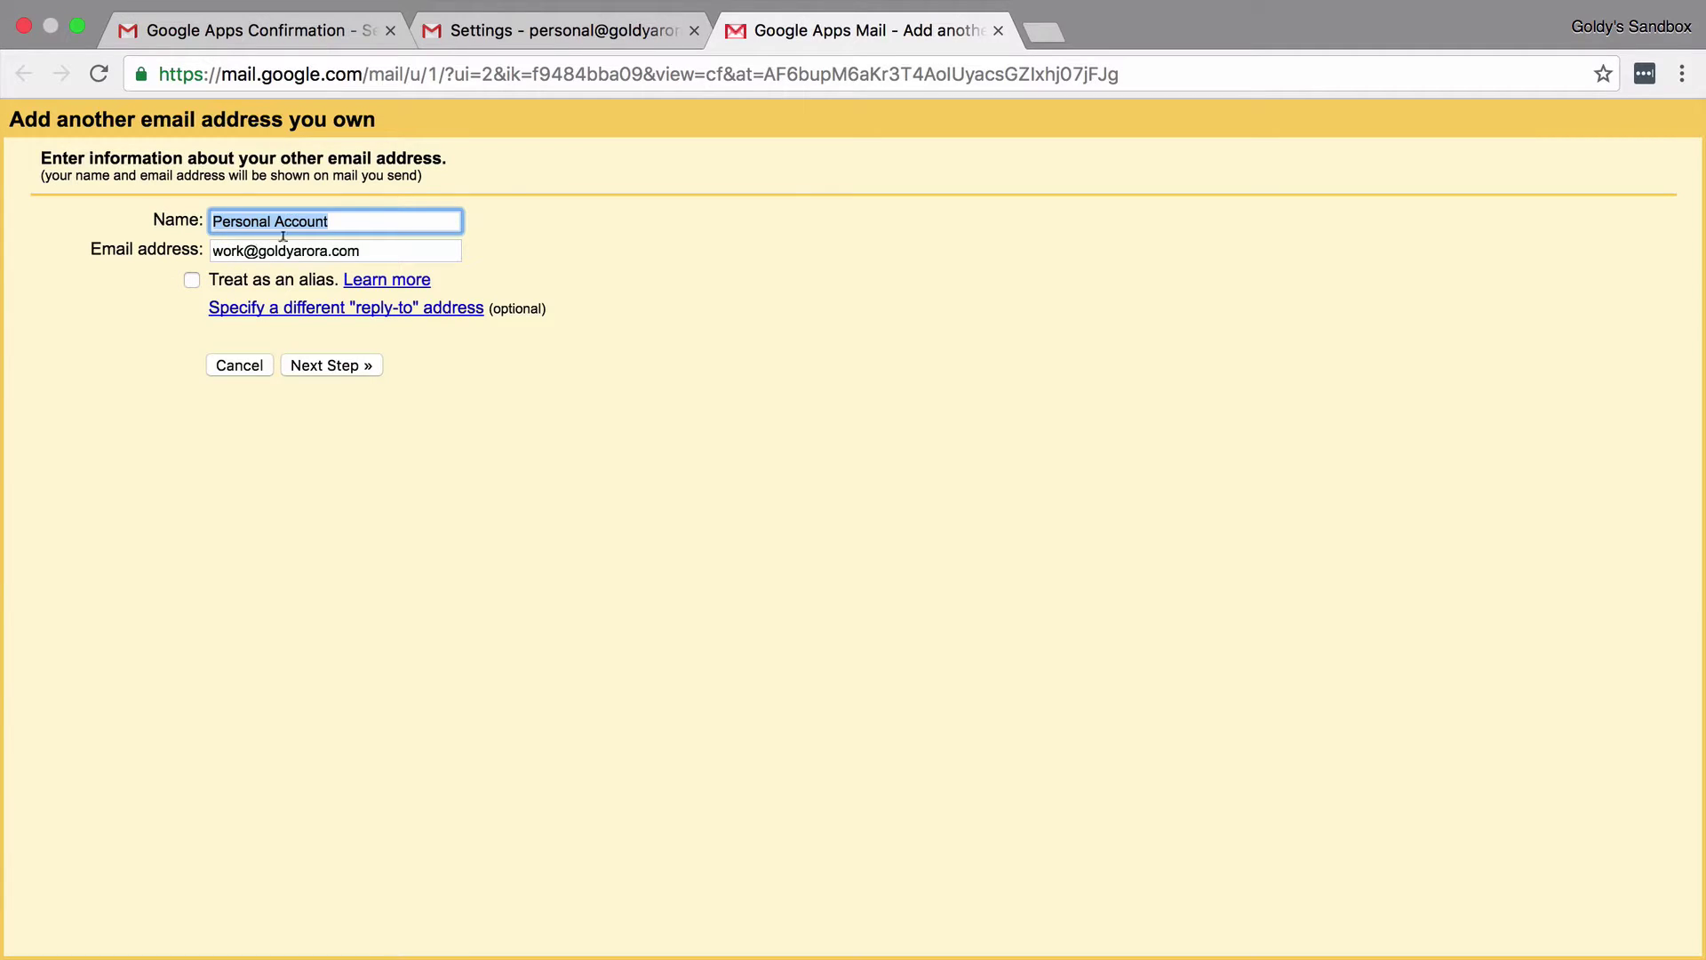
type("Work Ac")
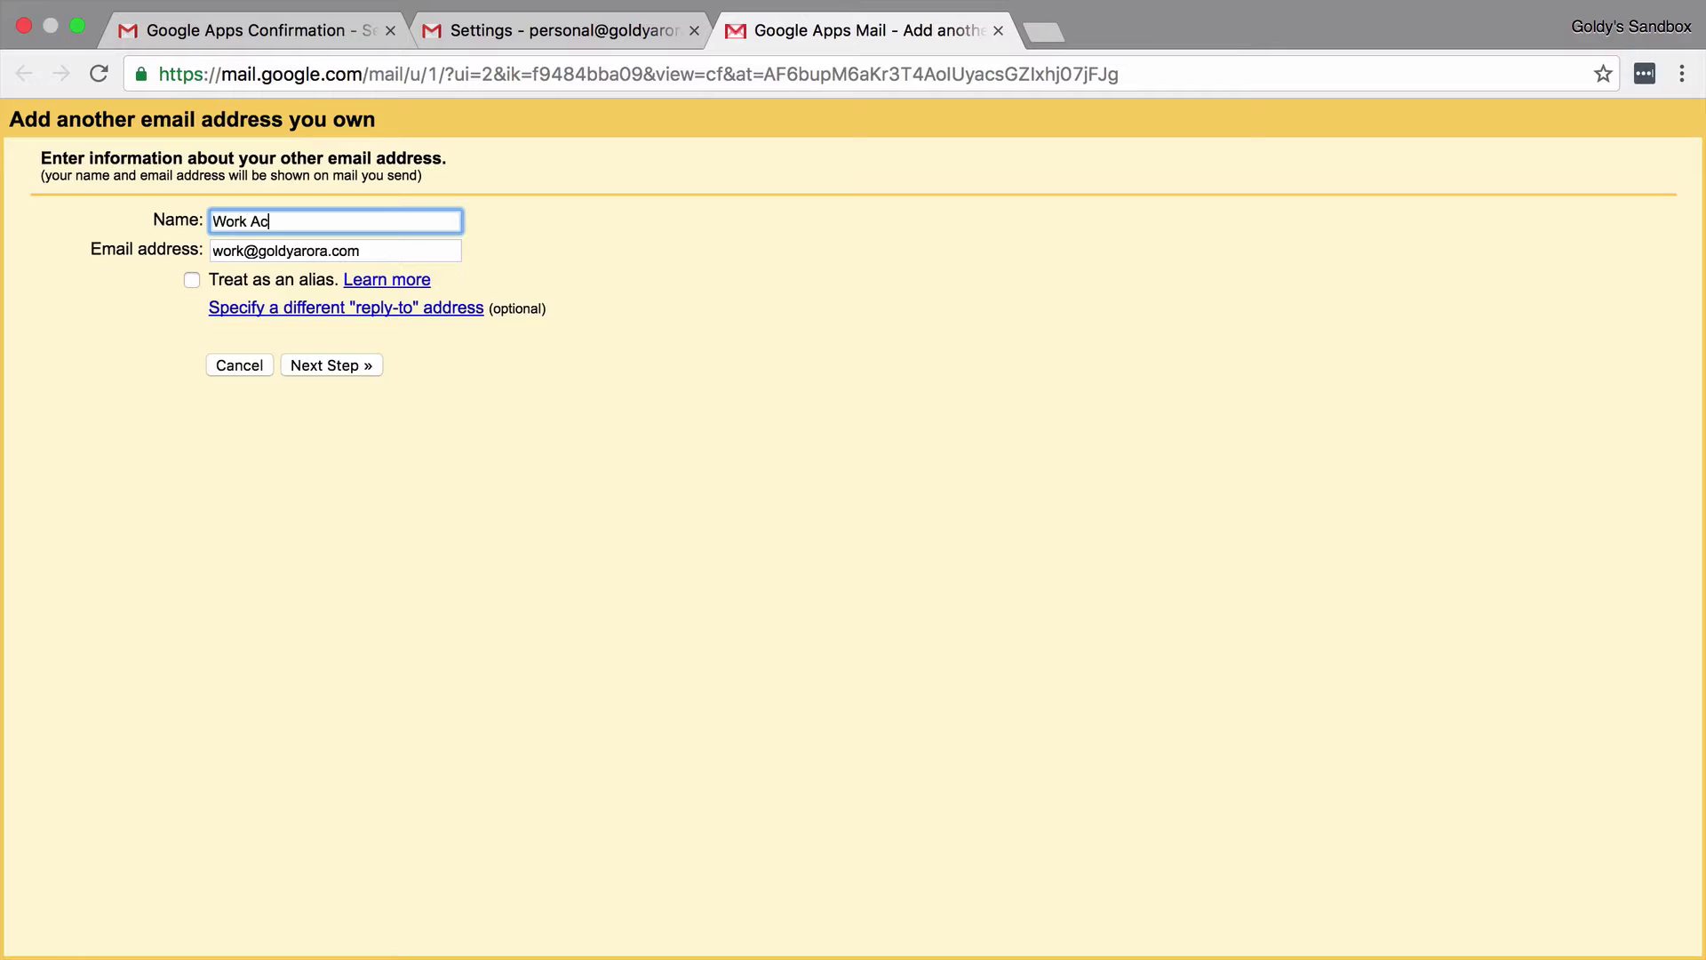
type("count")
left_click(331, 365)
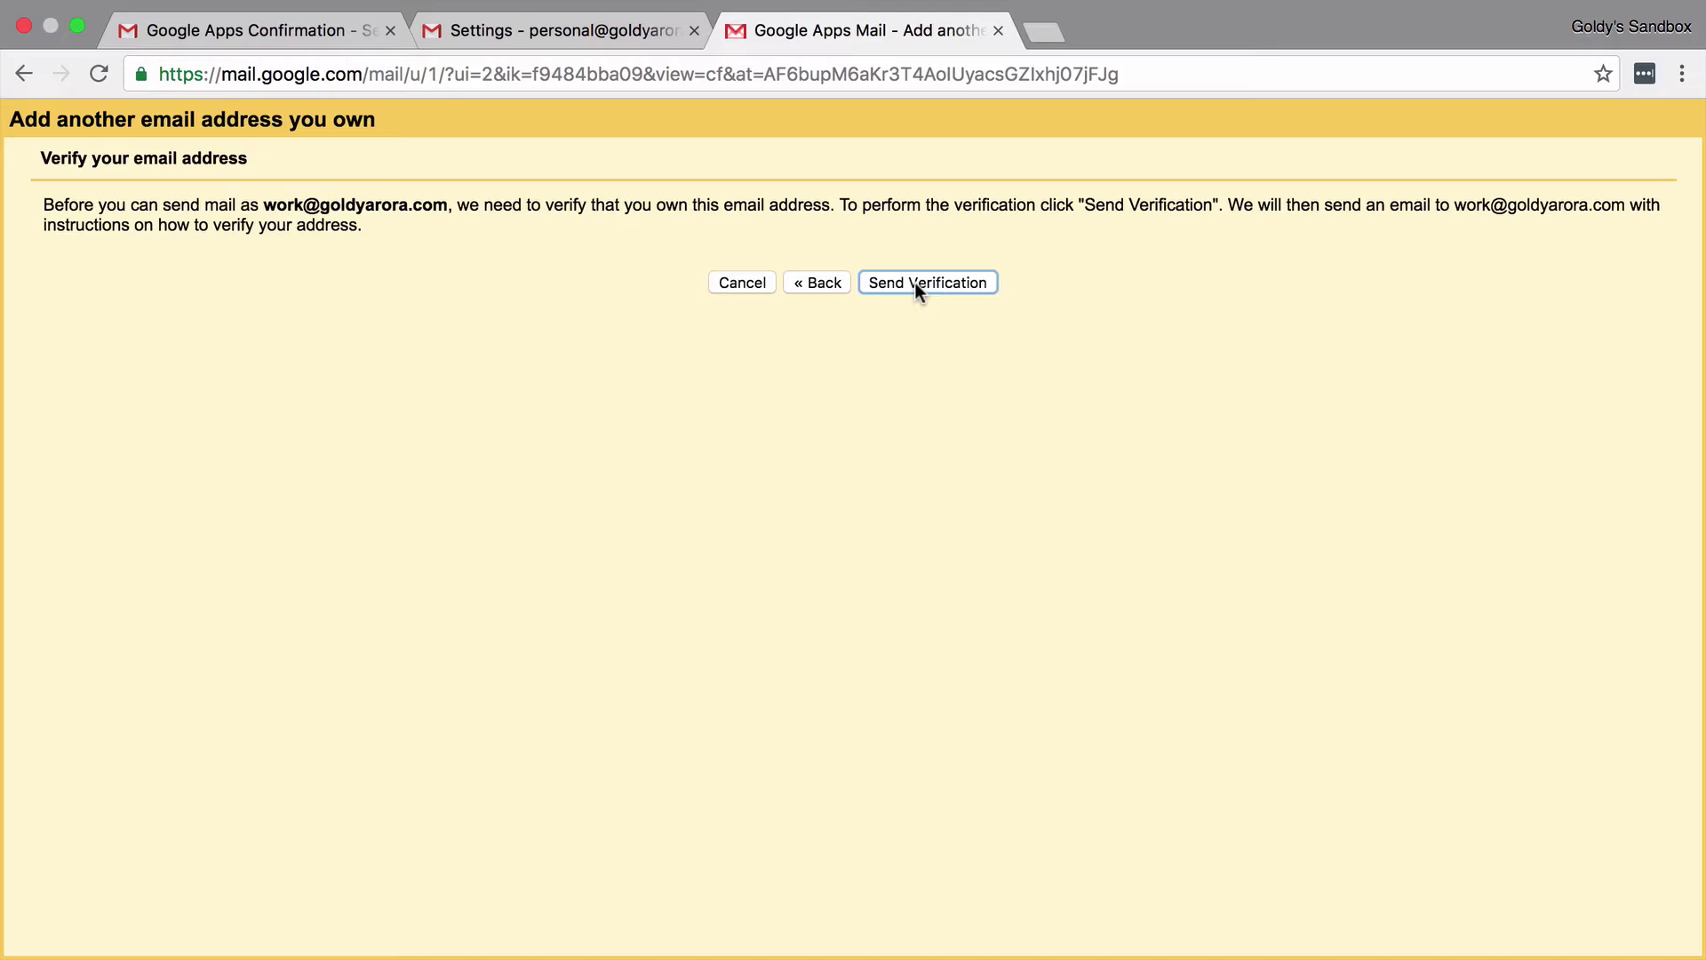
left_click(968, 284)
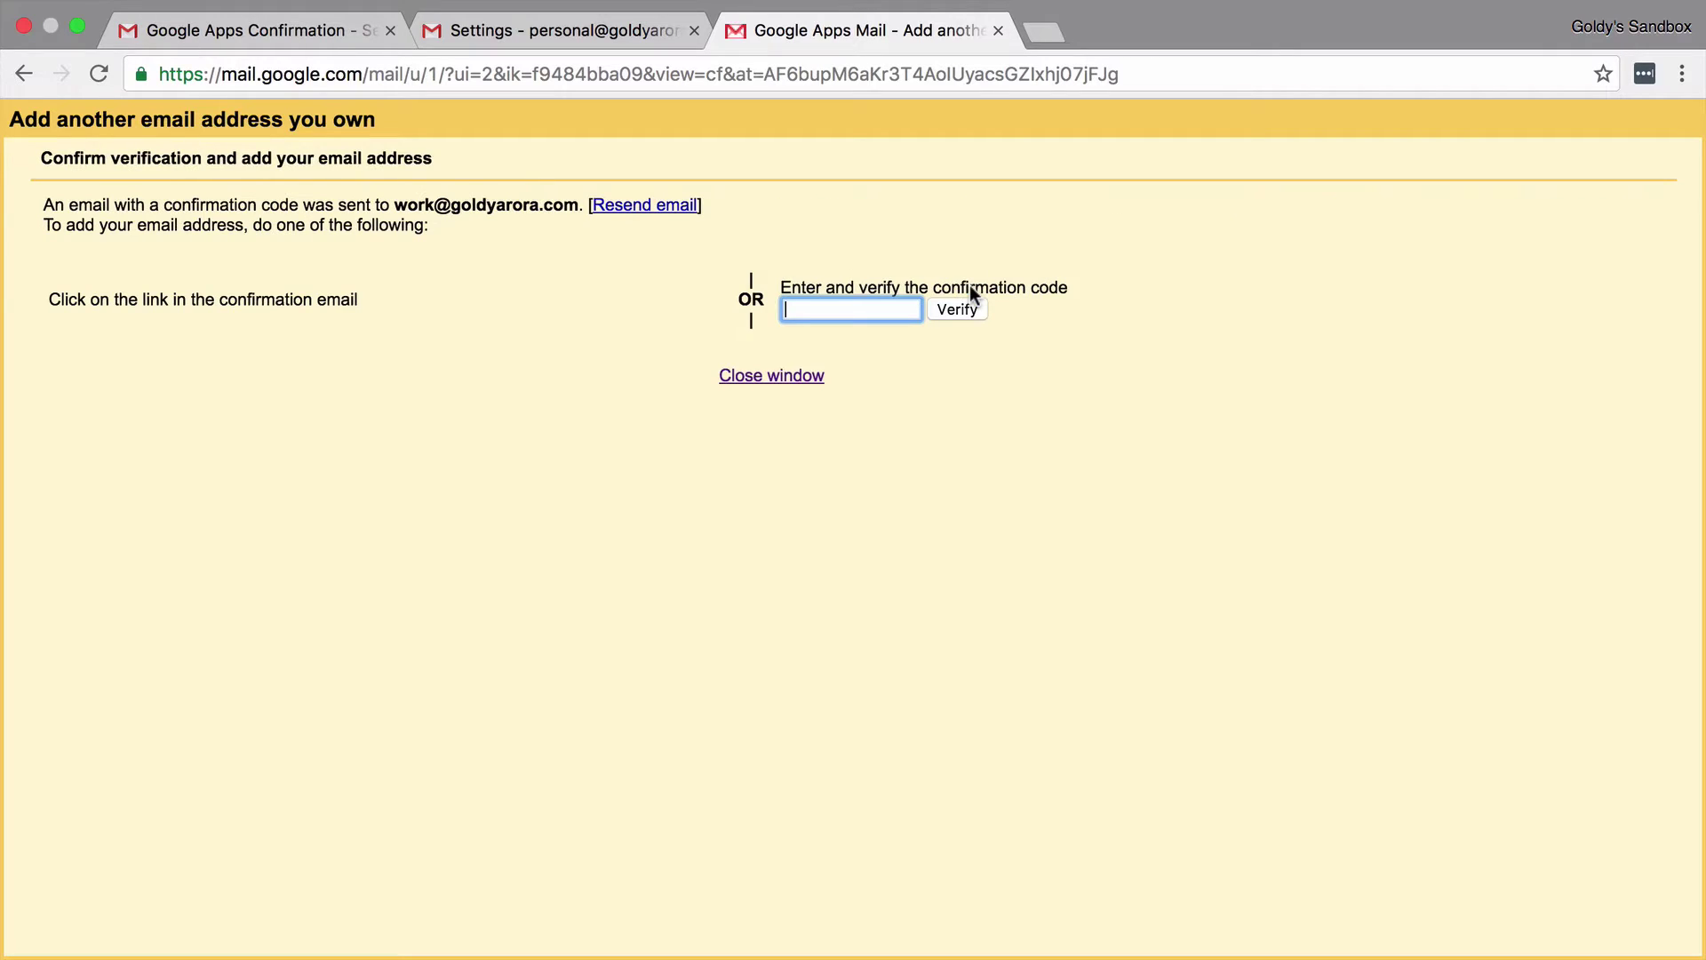
left_click(153, 31)
Delete the old confirmation email, refresh, and copy the code from the new one
left_click(620, 207)
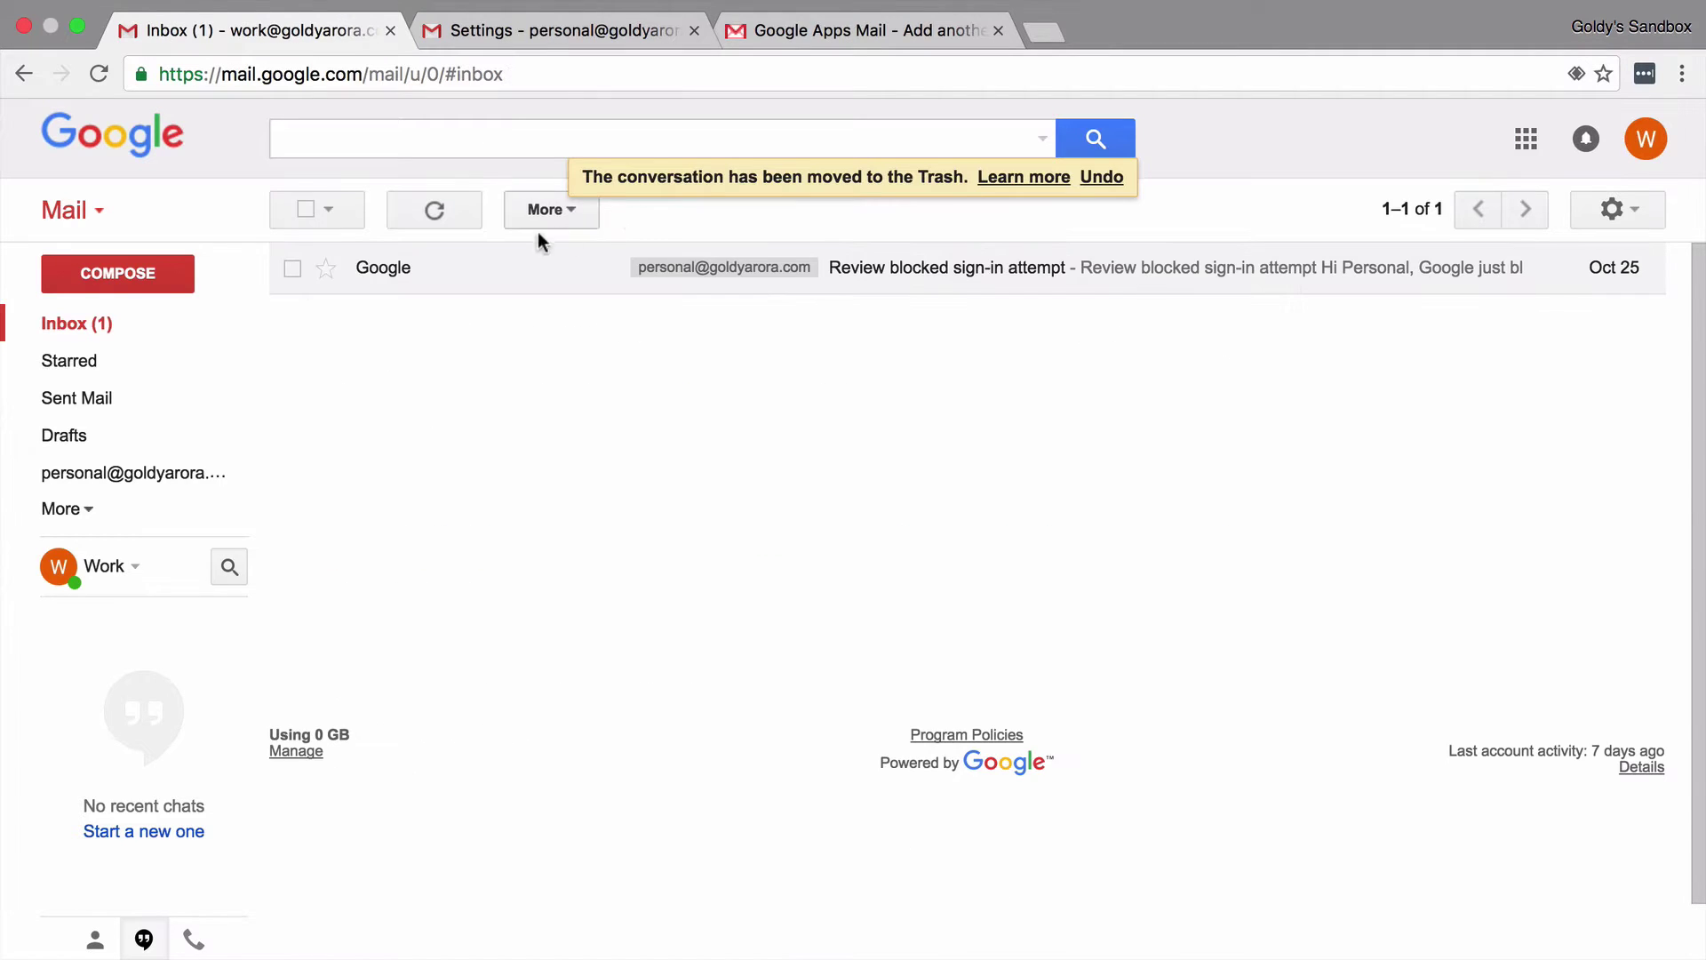
left_click(436, 210)
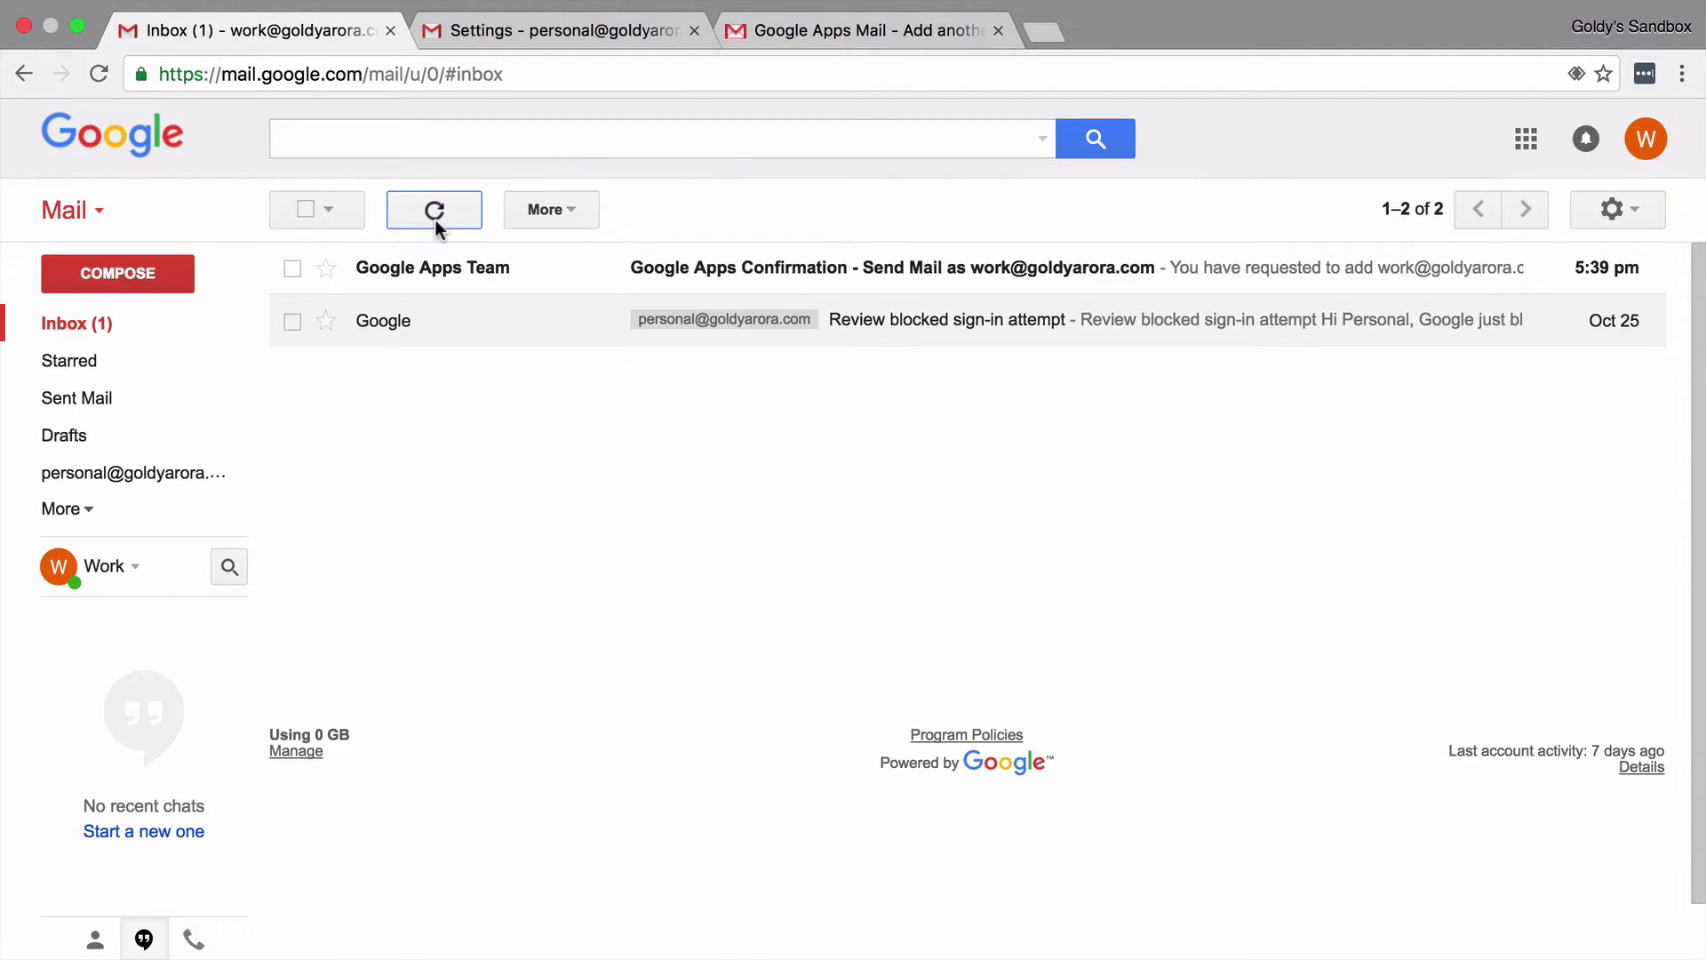
mouse_move(433, 266)
left_click(472, 273)
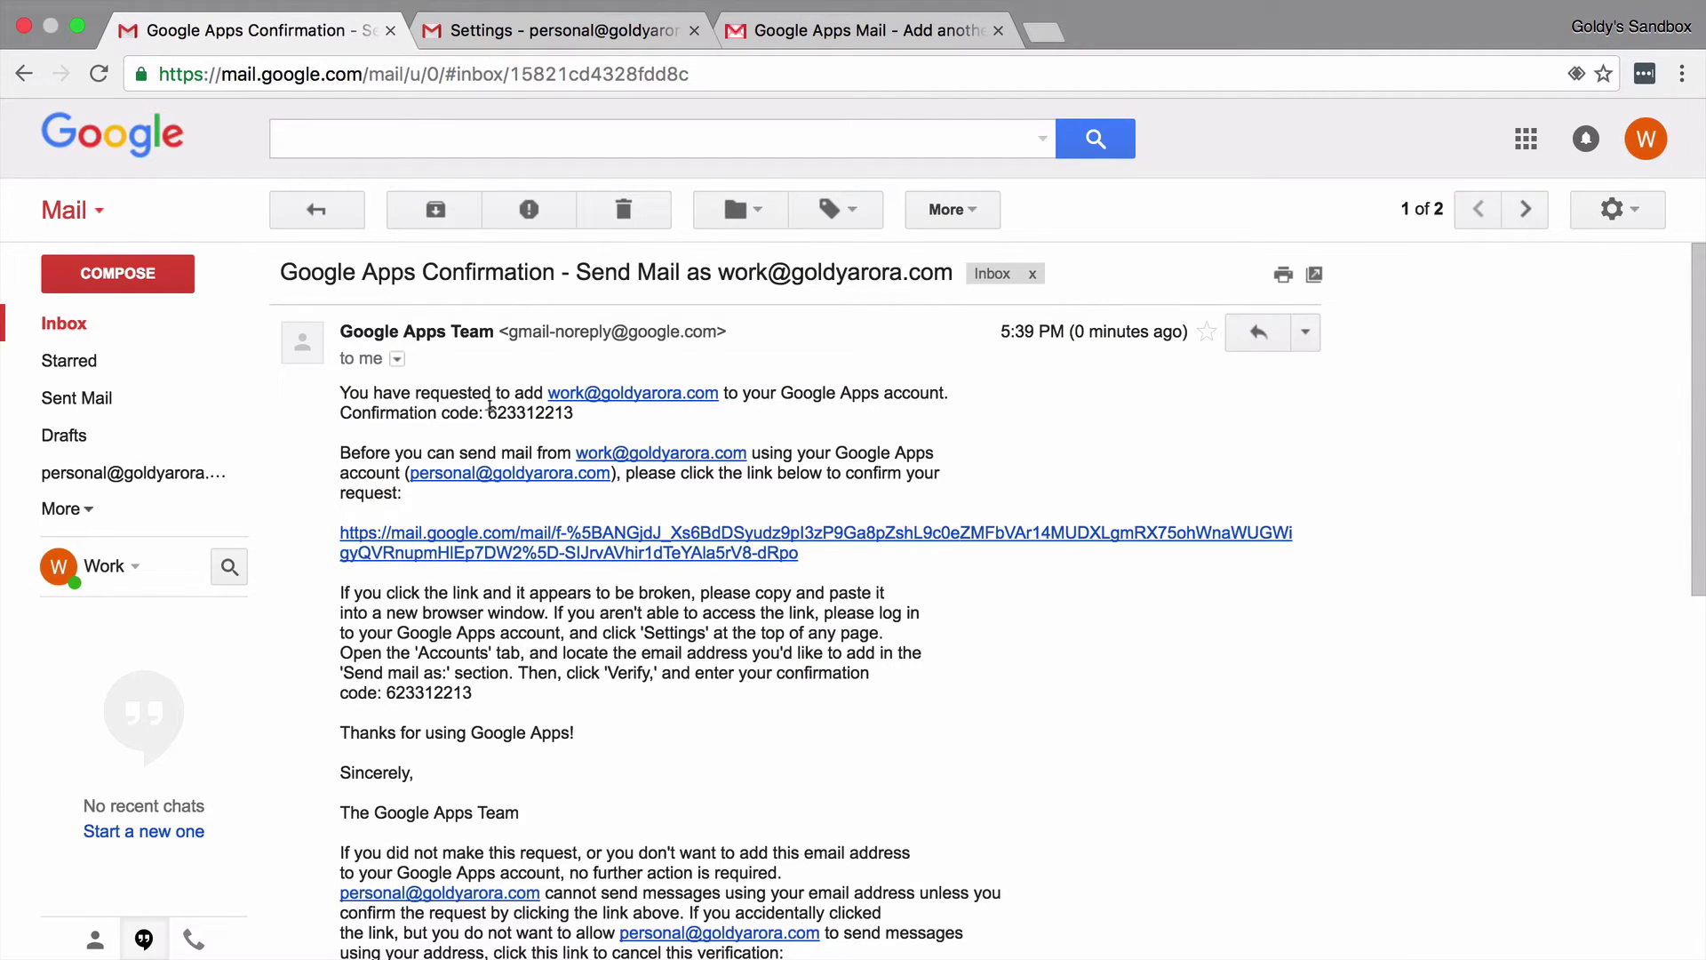
left_click_drag(487, 412, 567, 411)
right_click(552, 406)
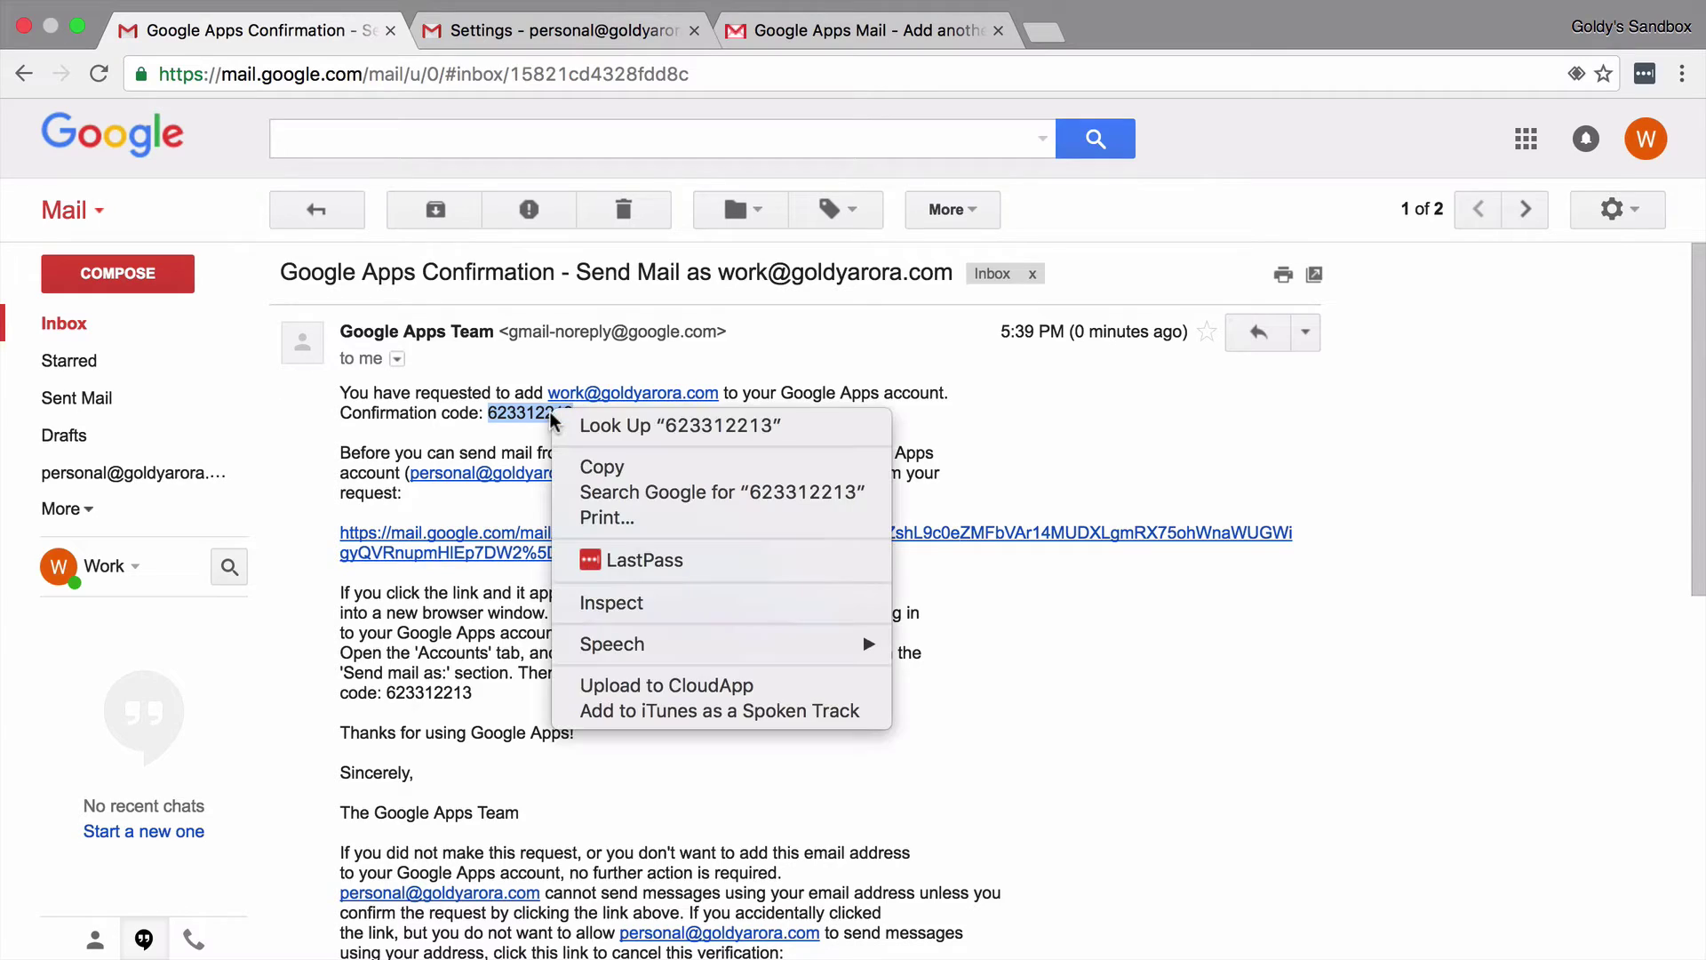
left_click(601, 469)
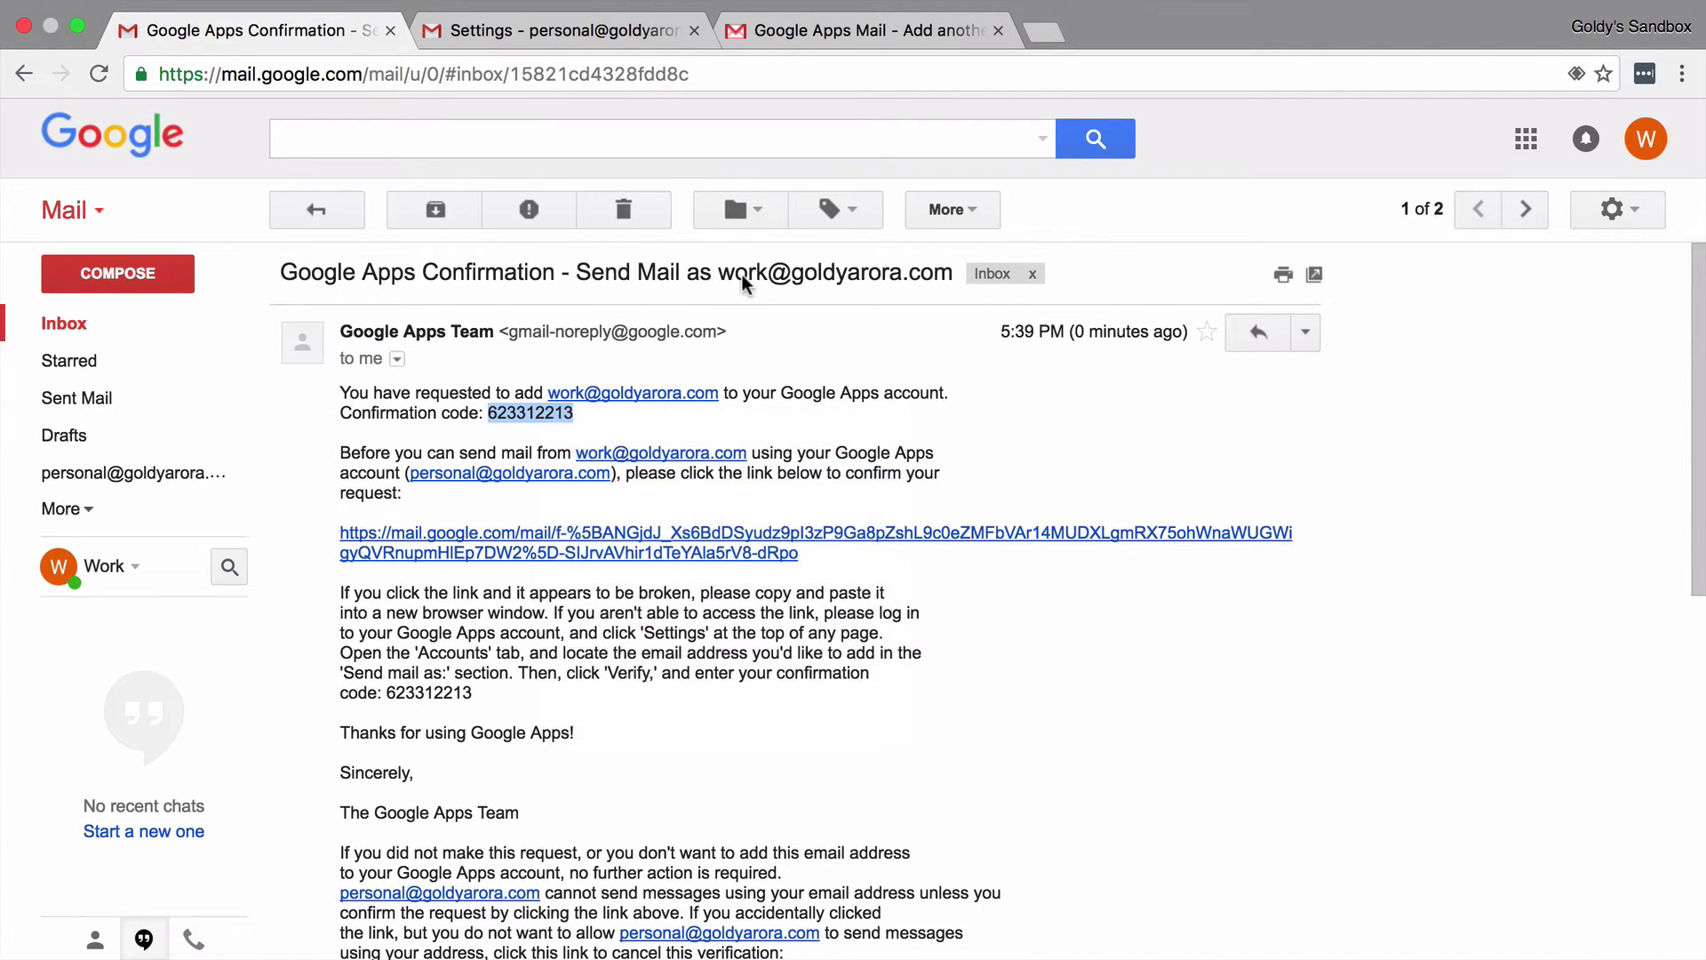
Paste the confirmation code into the verification page and verify the work address
left_click(828, 39)
right_click(864, 305)
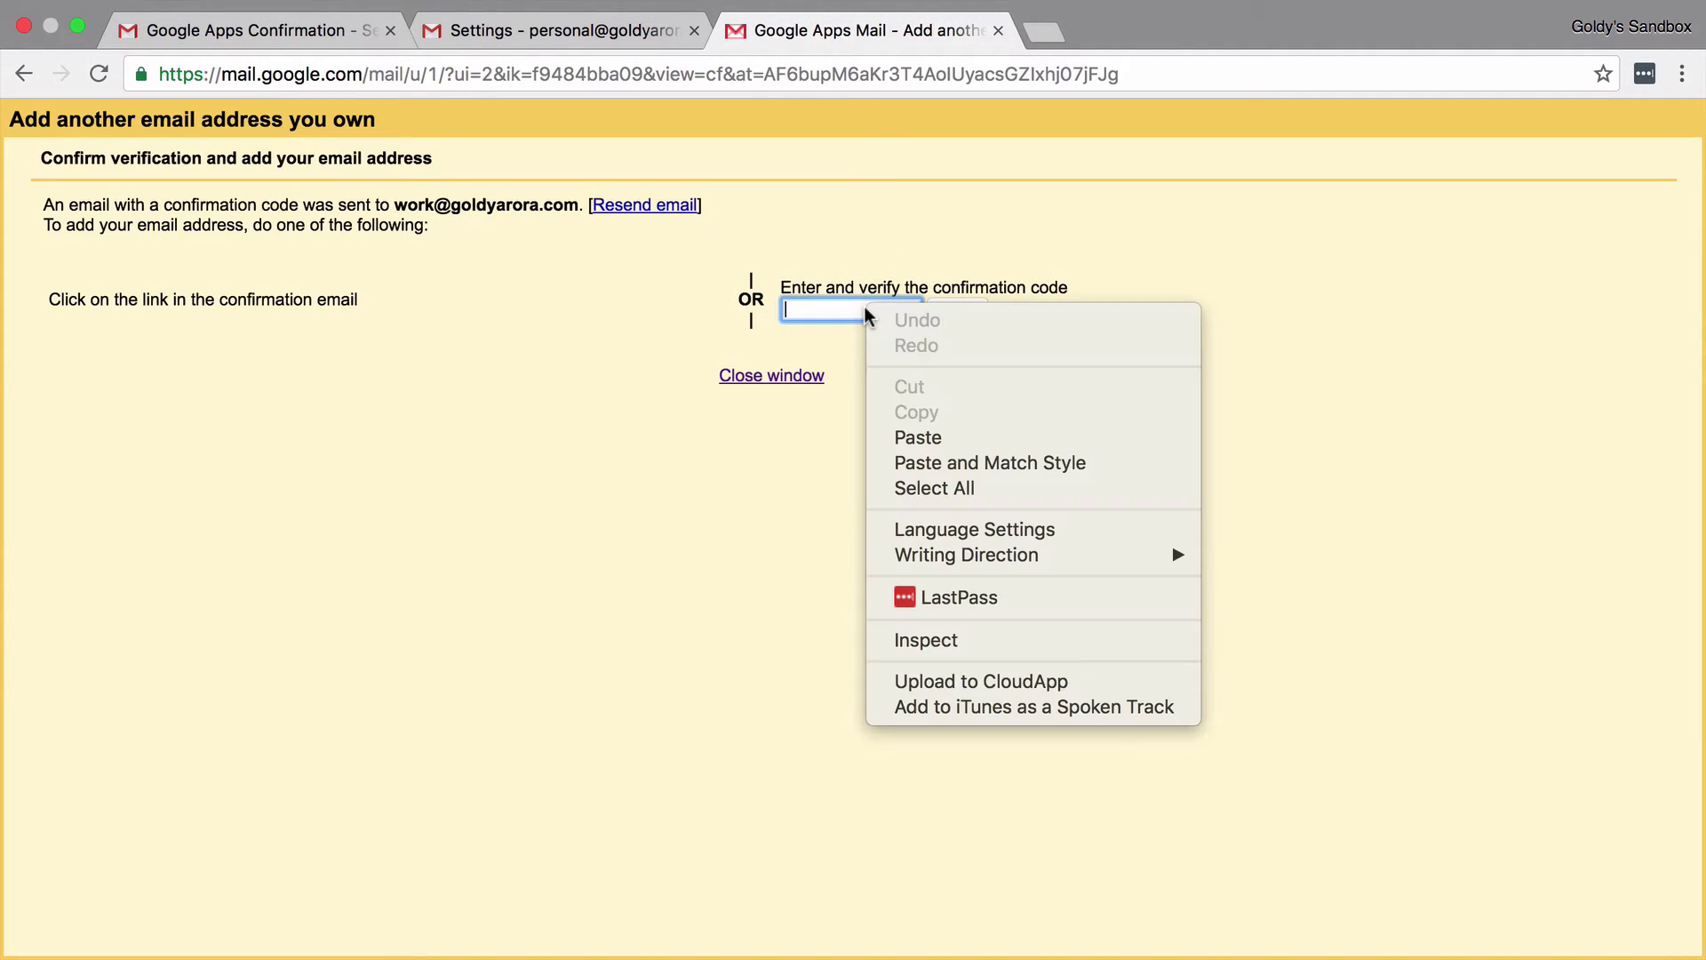
left_click(922, 436)
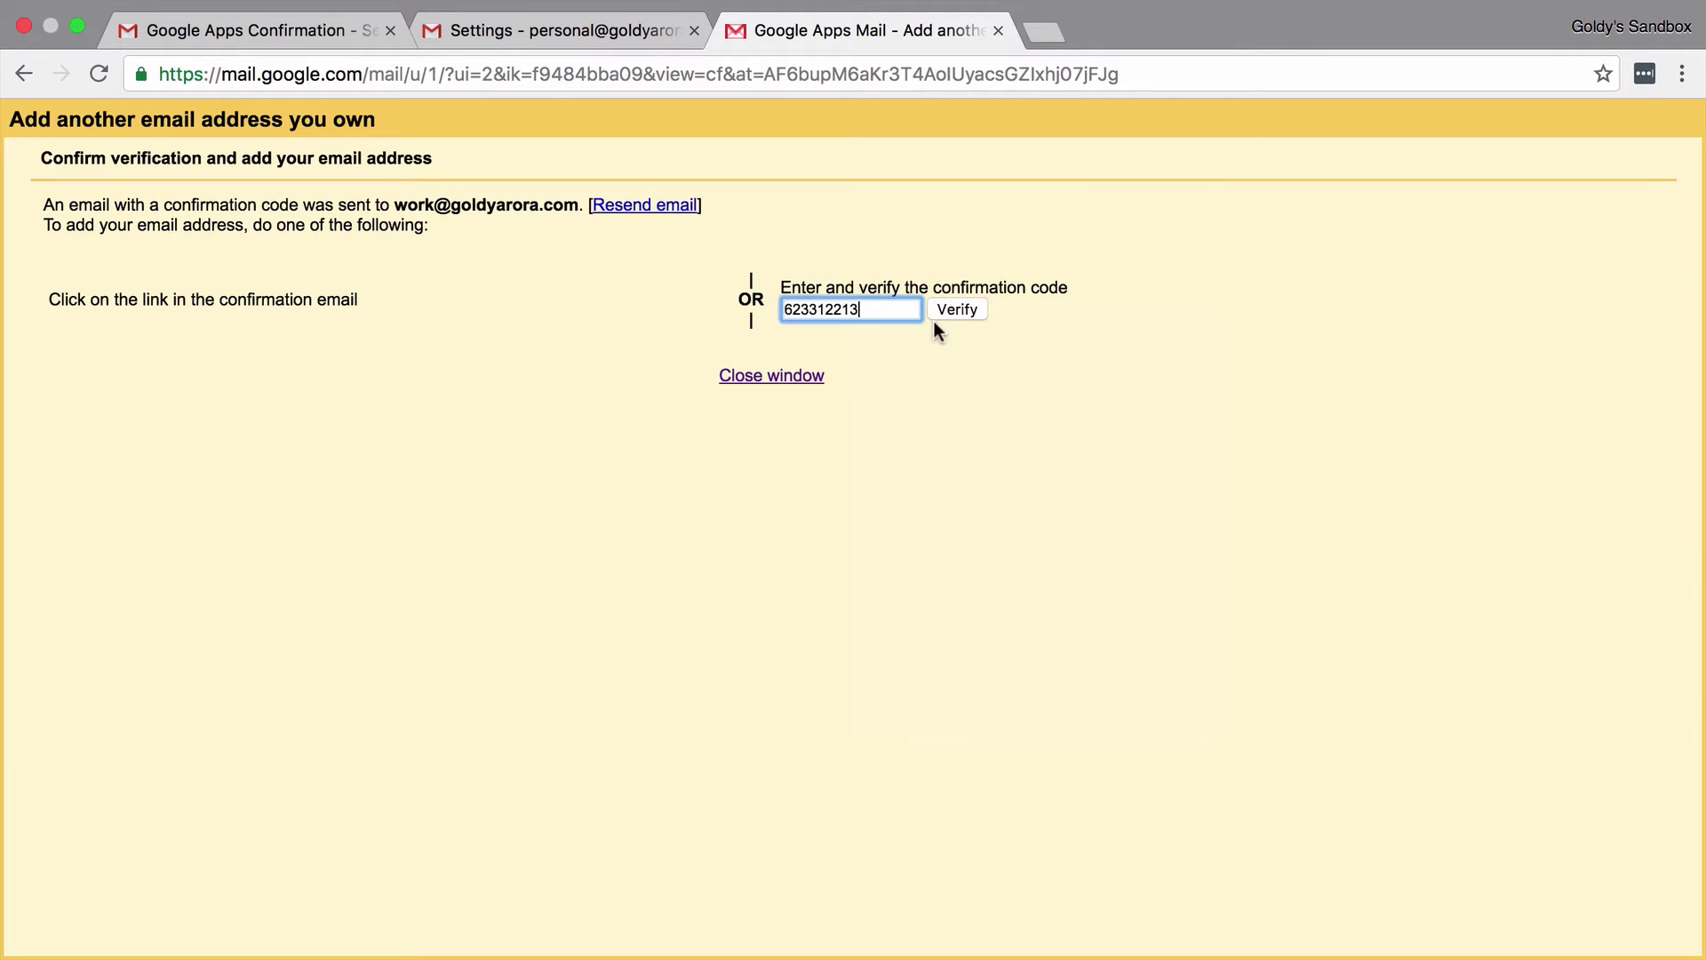
left_click(954, 309)
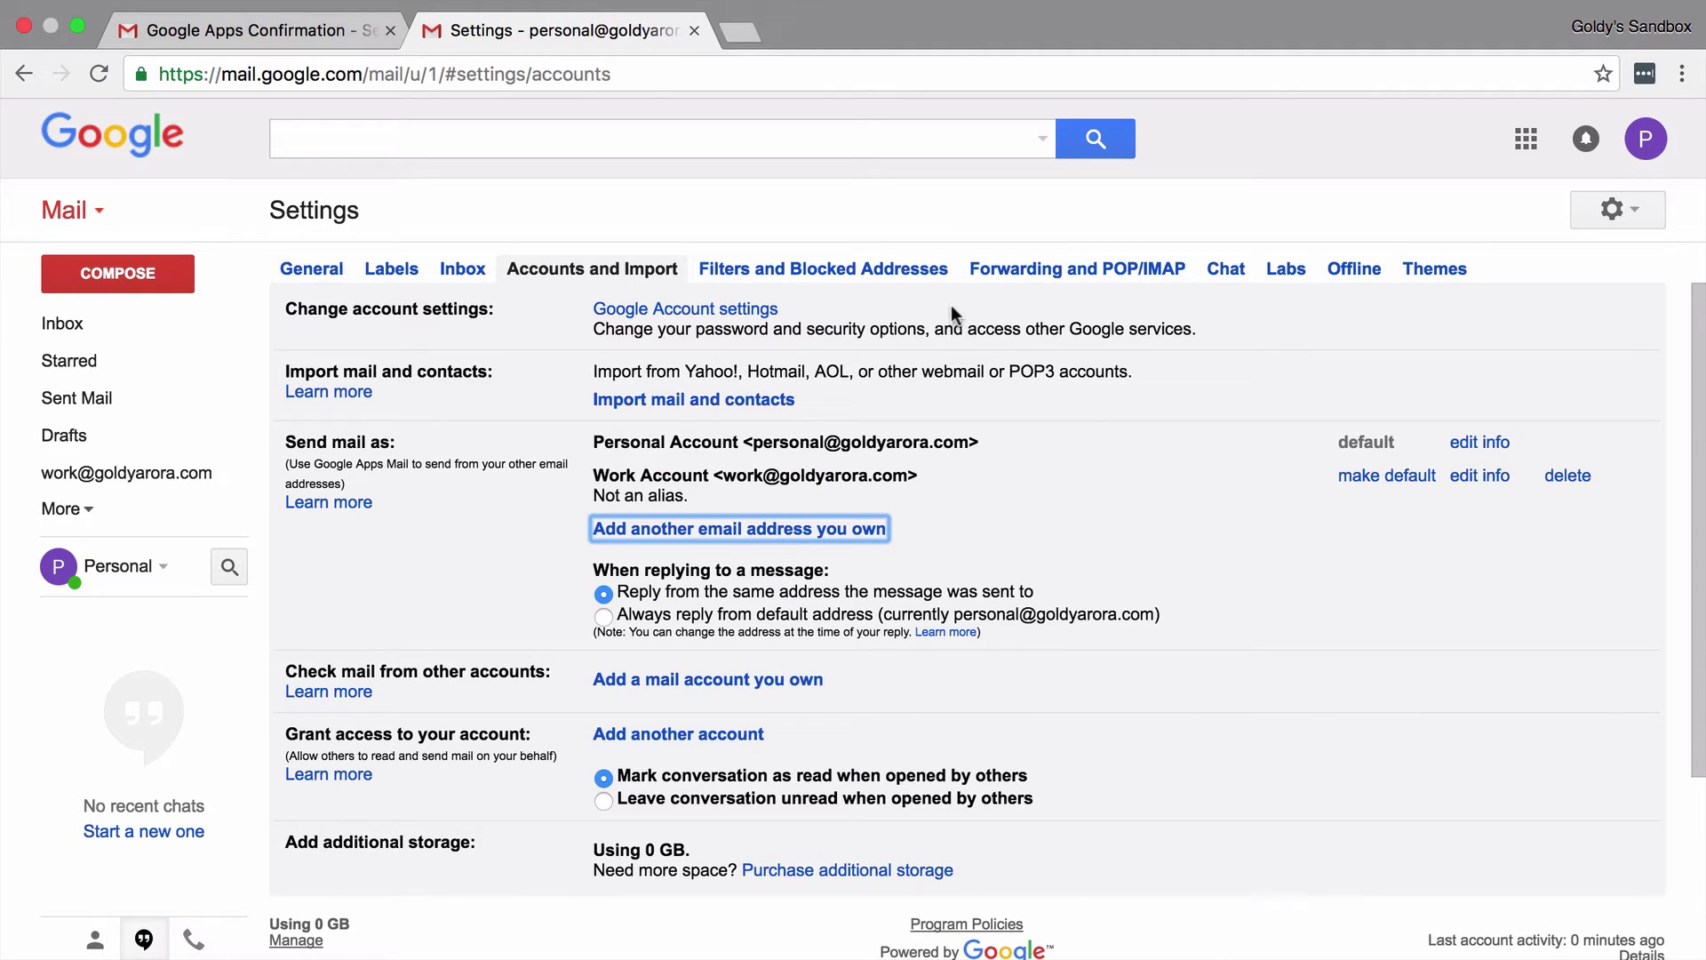
left_click(120, 275)
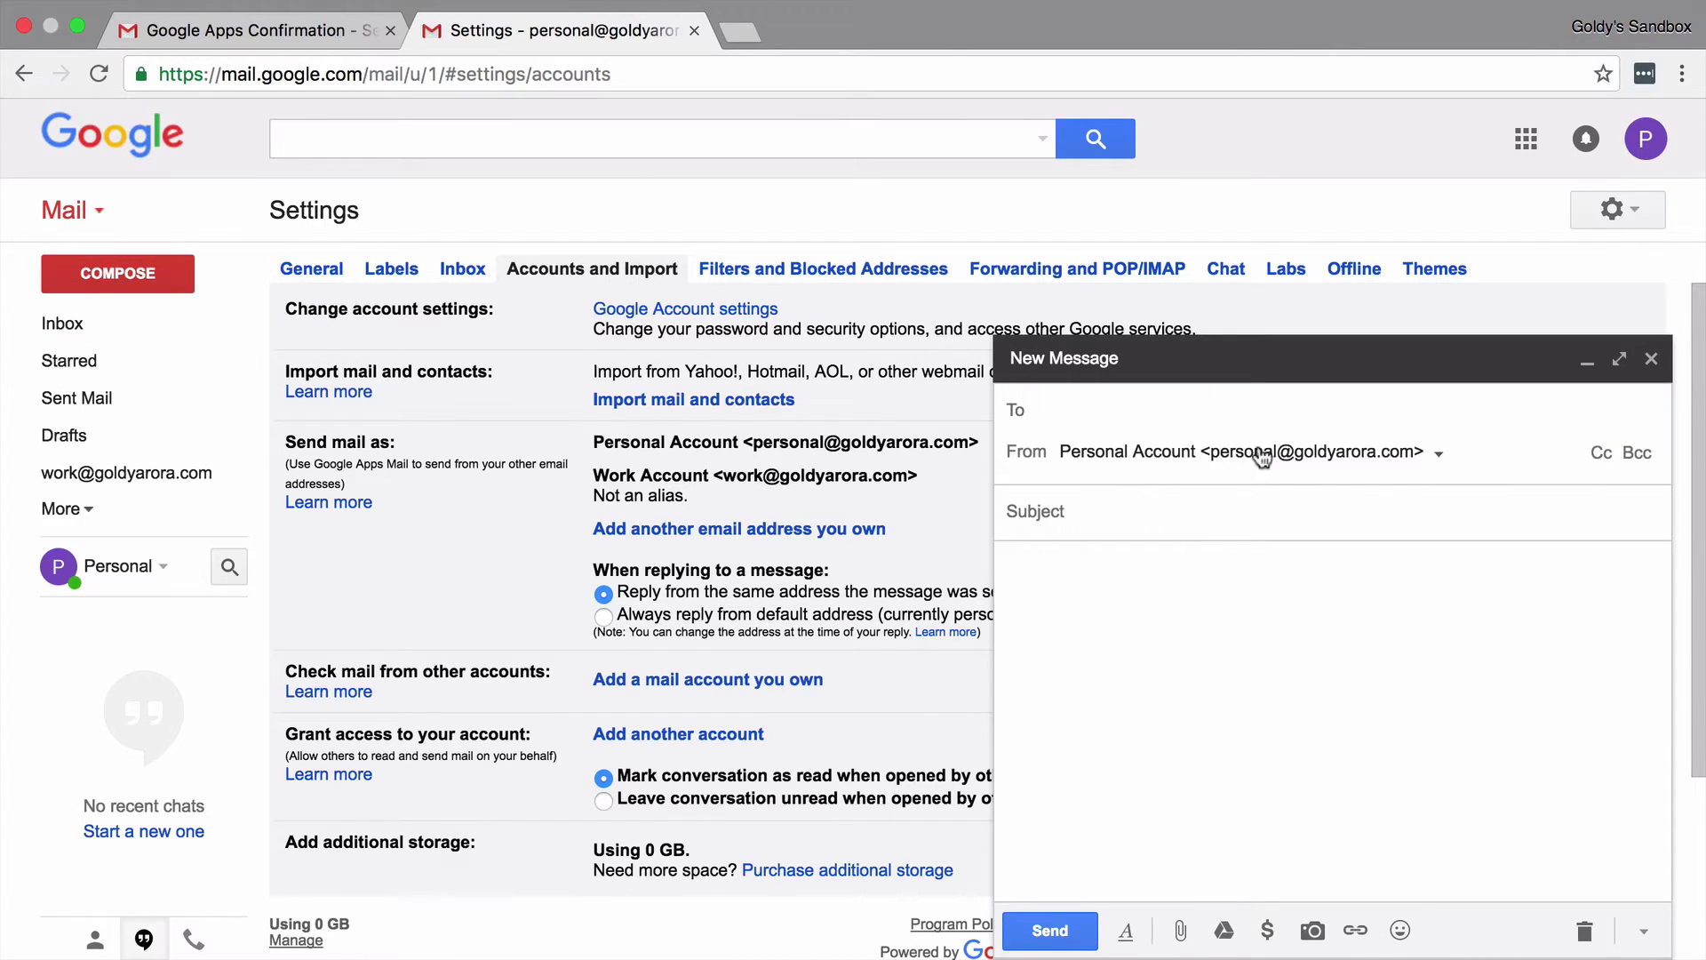
left_click(1337, 455)
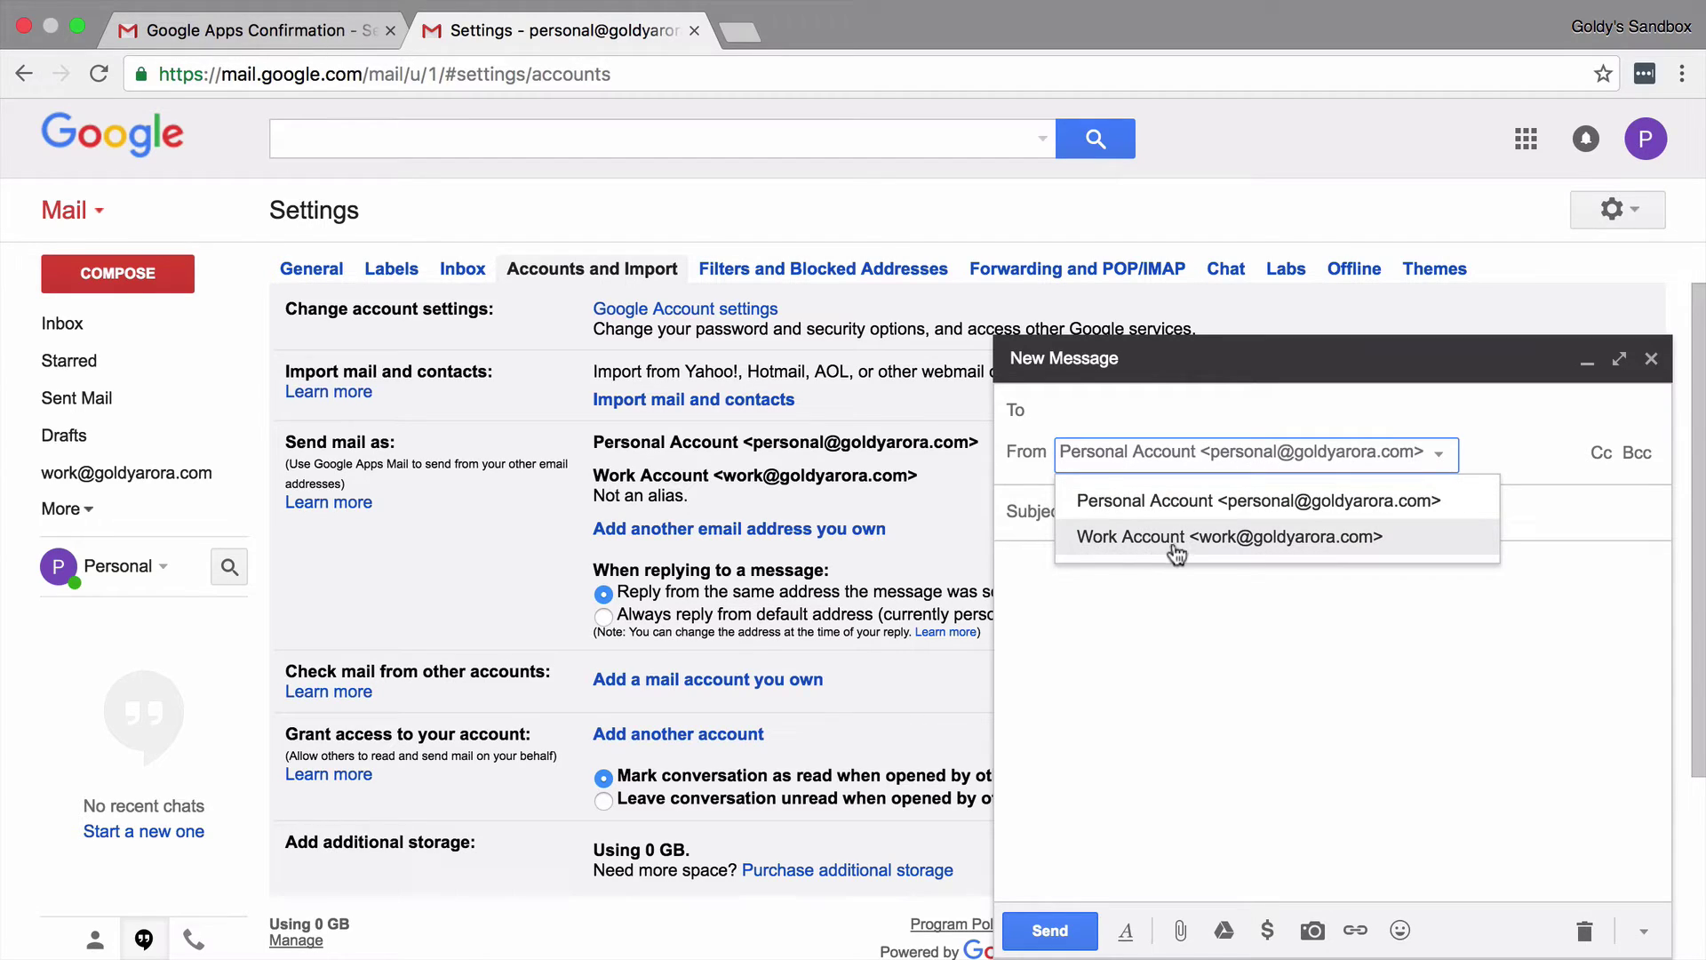
left_click(1250, 539)
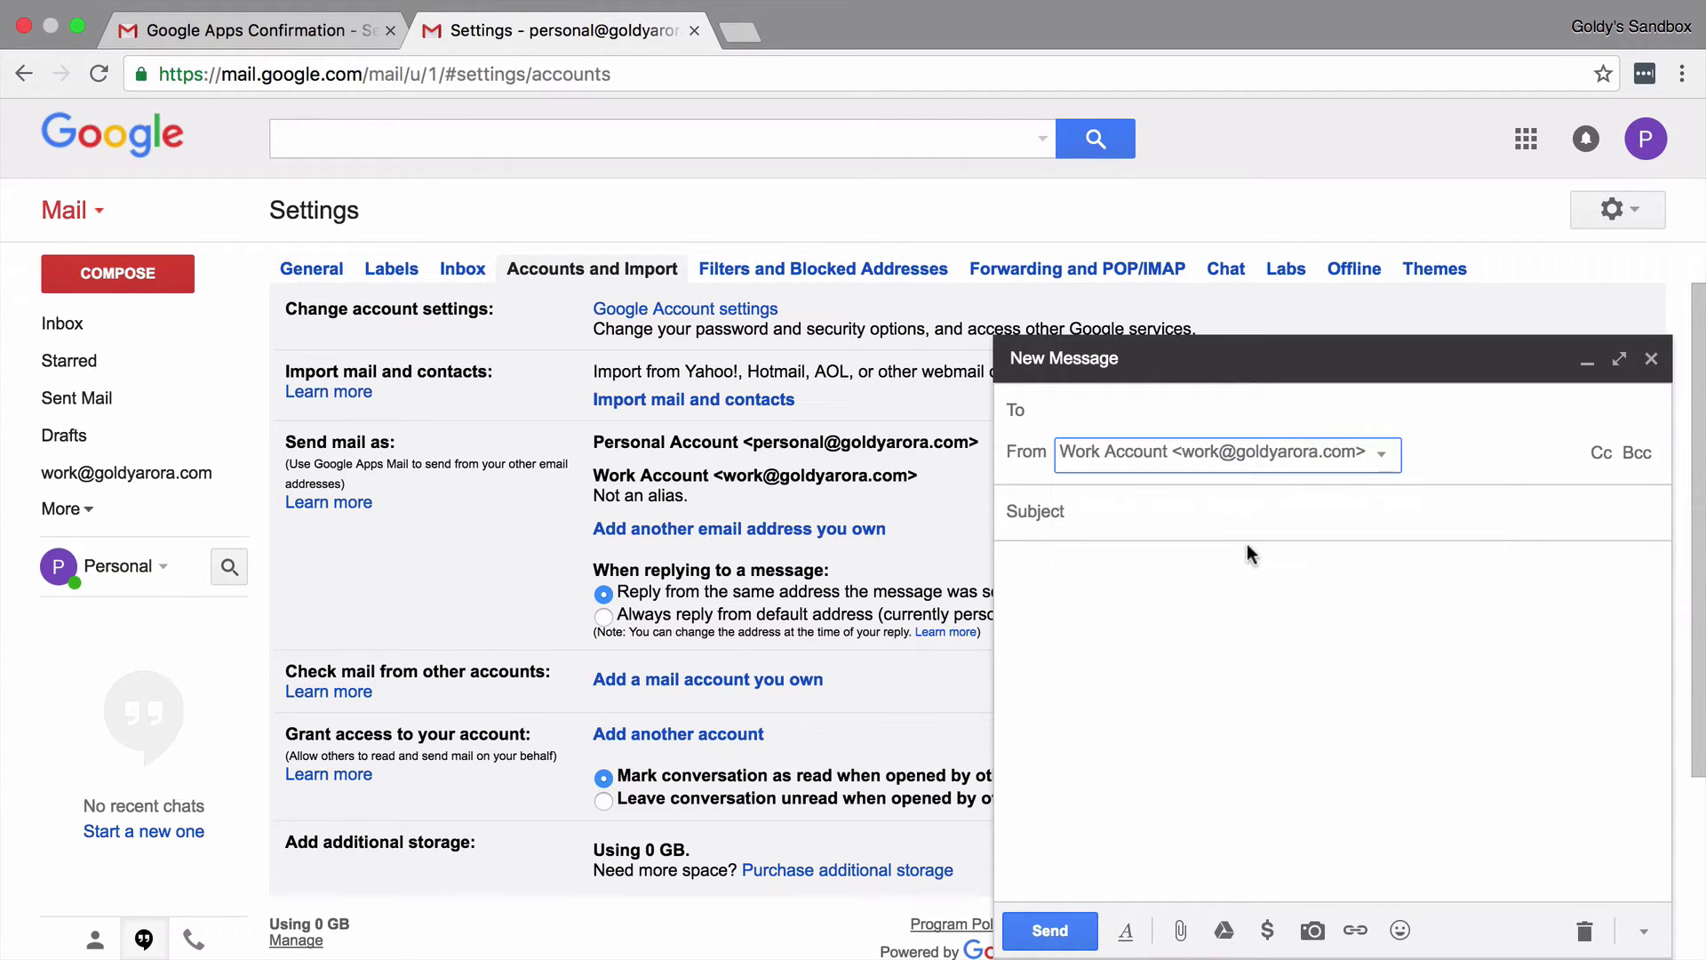
left_click(1214, 507)
left_click(1208, 408)
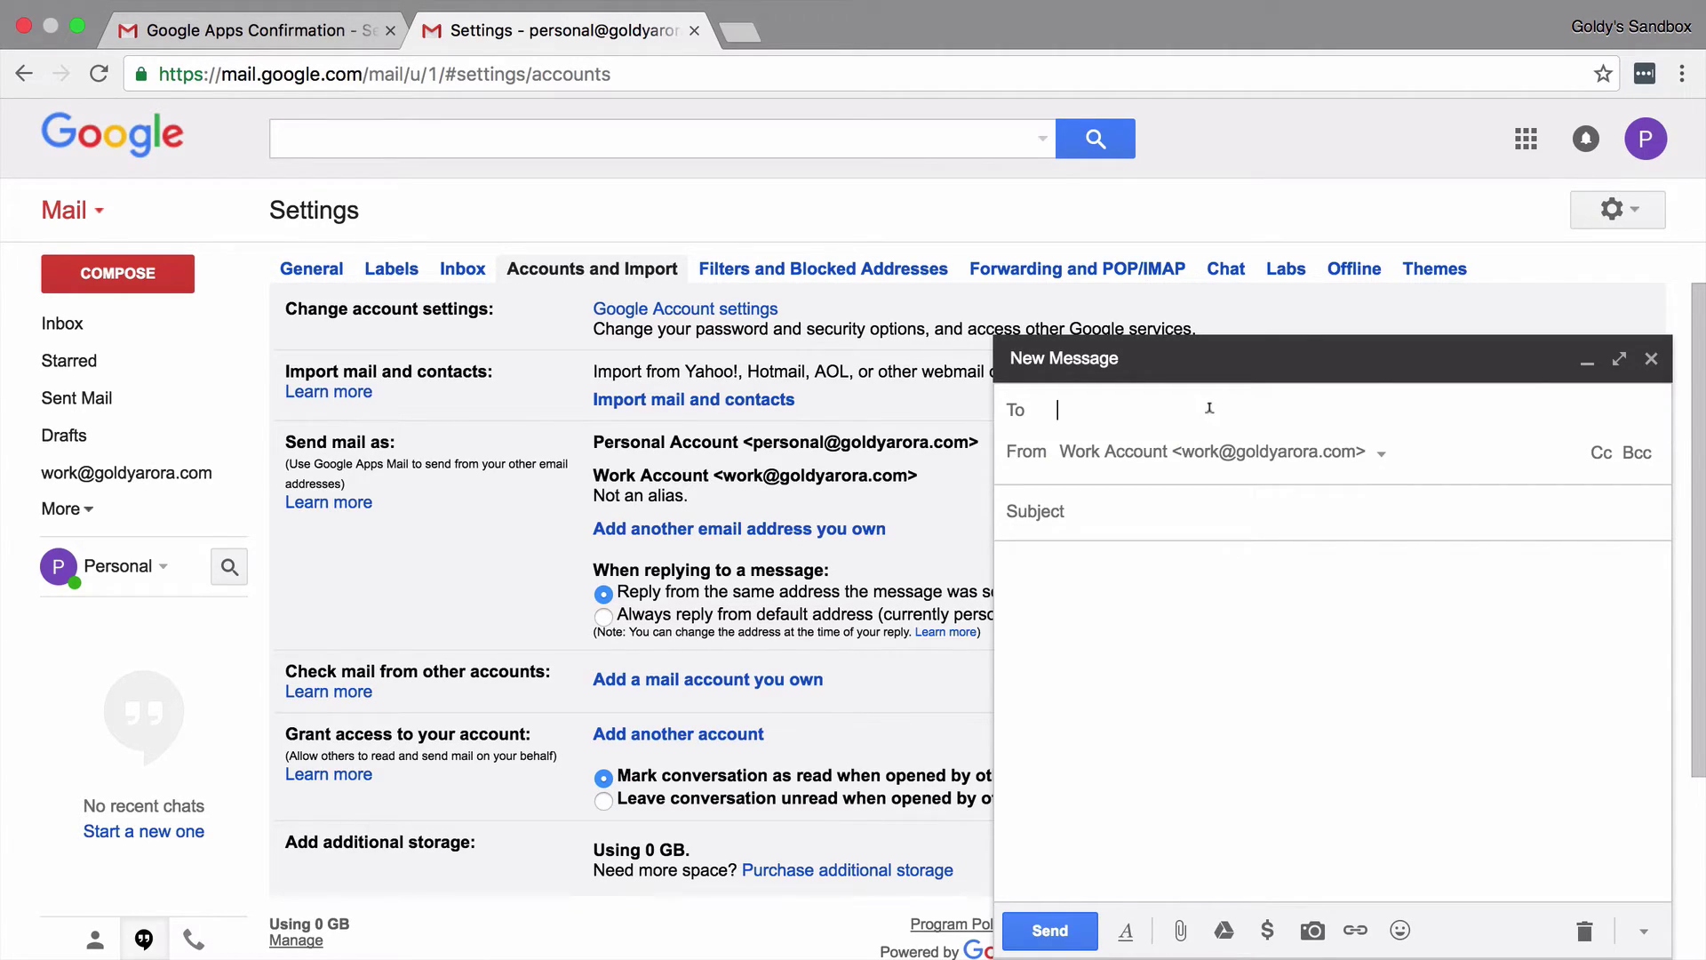
left_click(1585, 931)
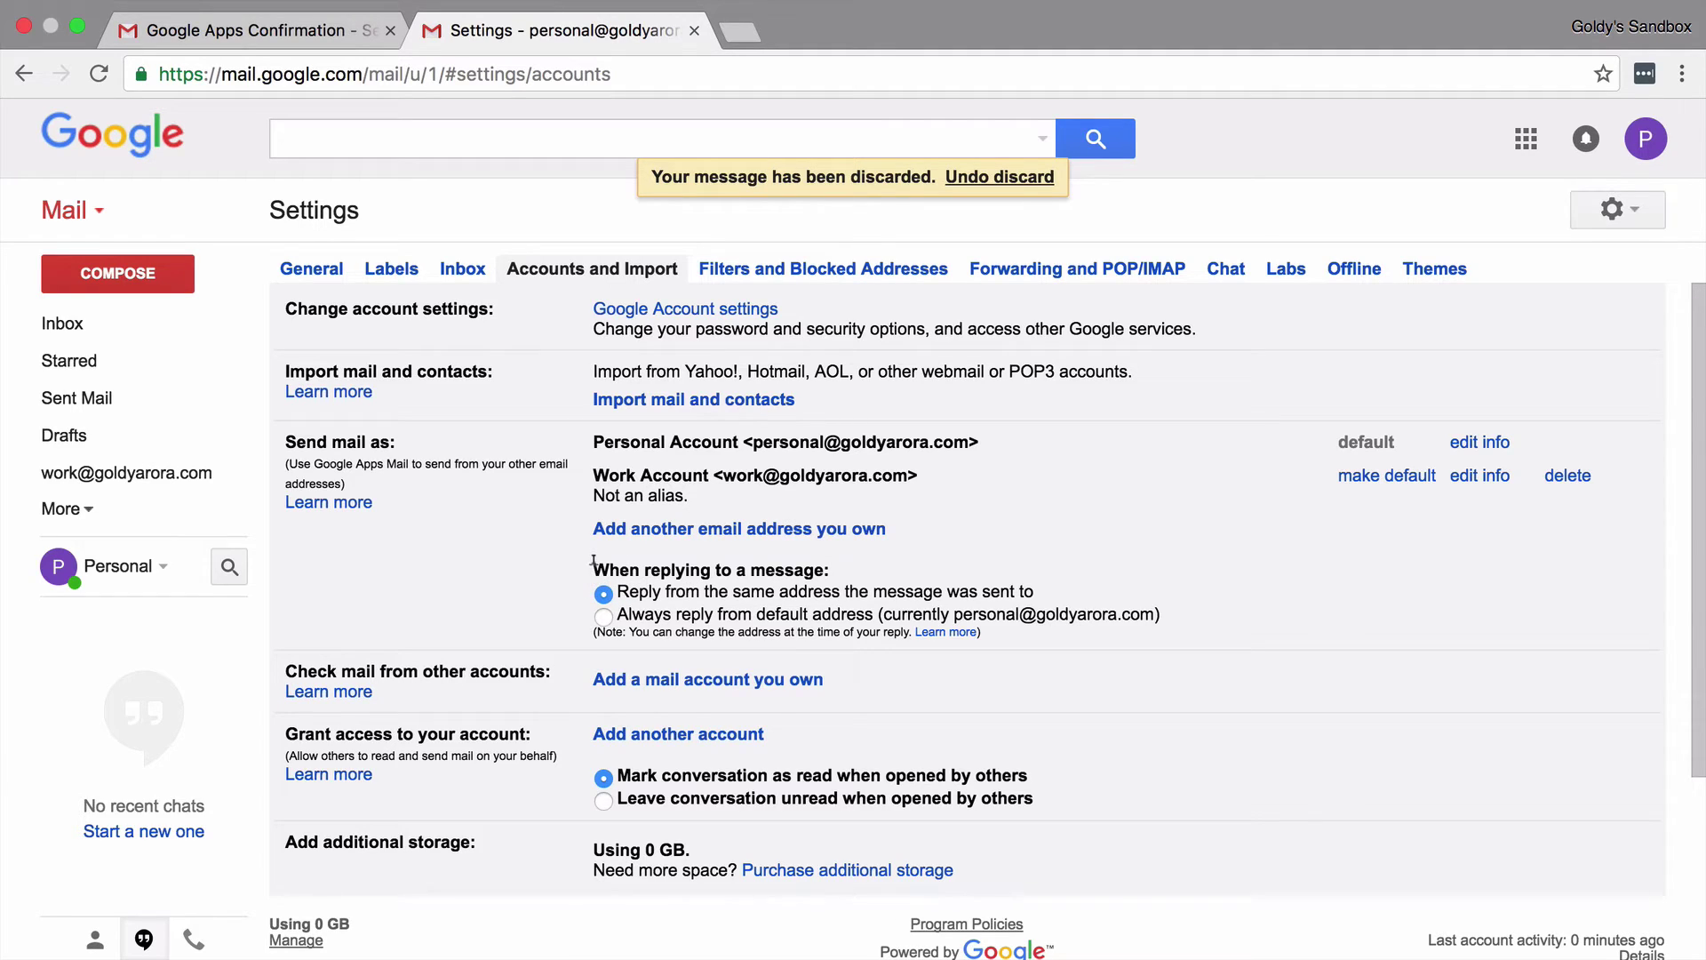
Under 'When replying to a message', choose 'Reply from the same address the message was sent to'
left_click_drag(590, 570, 822, 567)
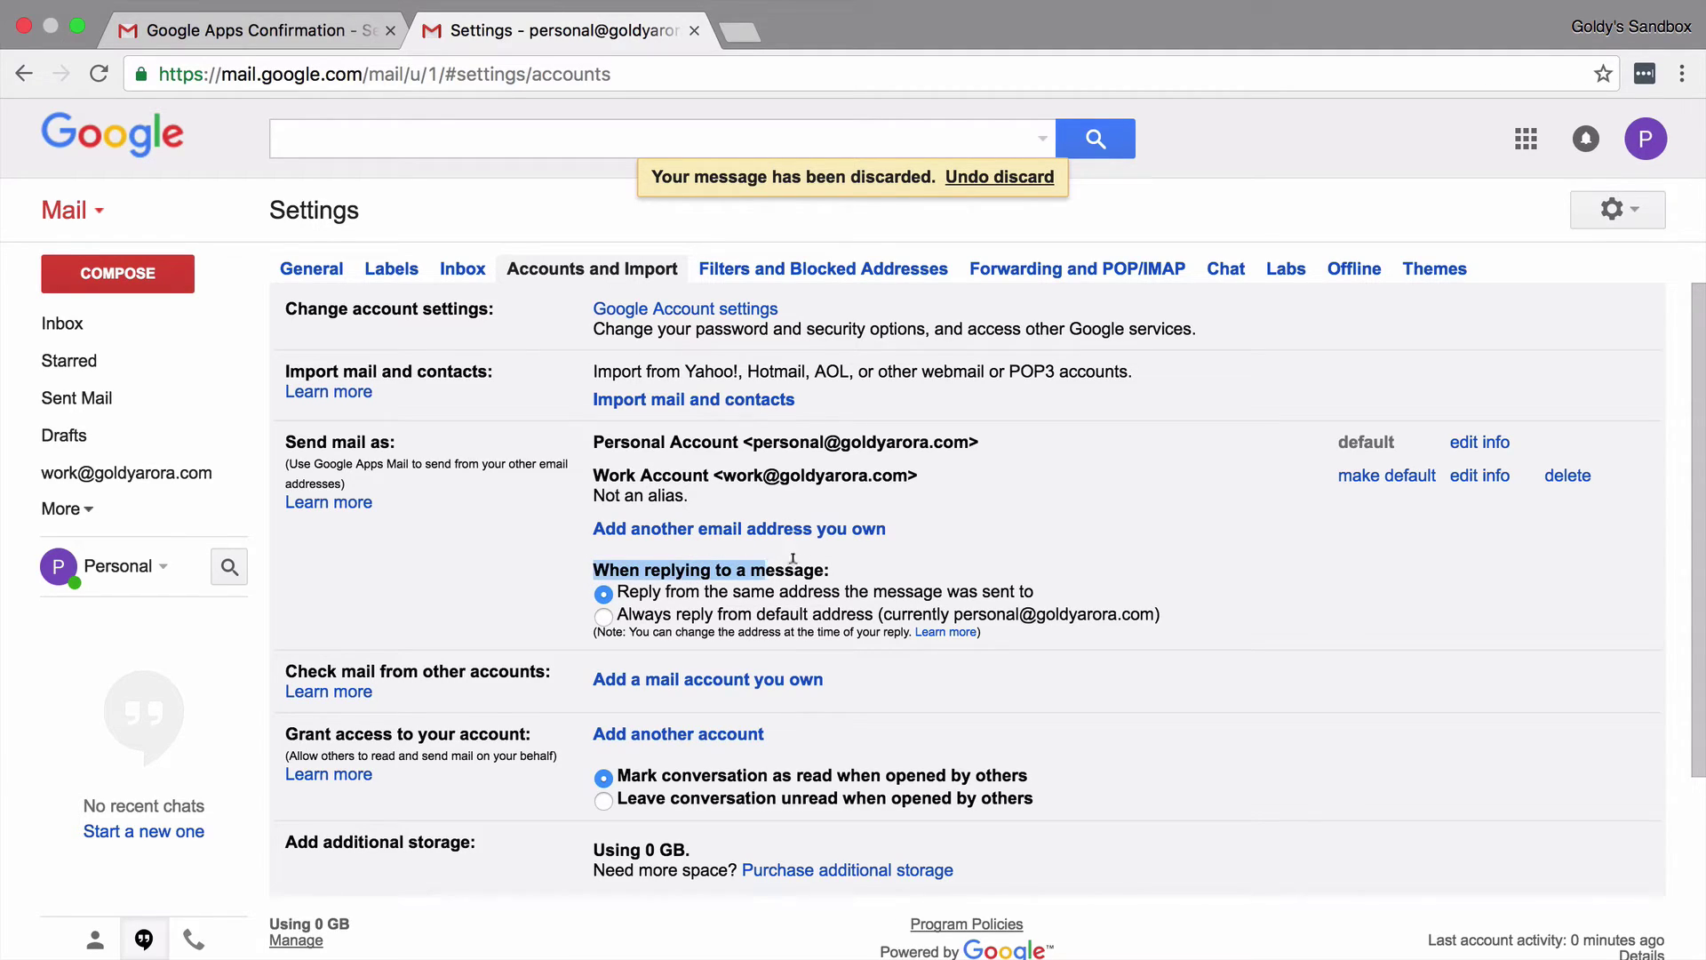
left_click(758, 609)
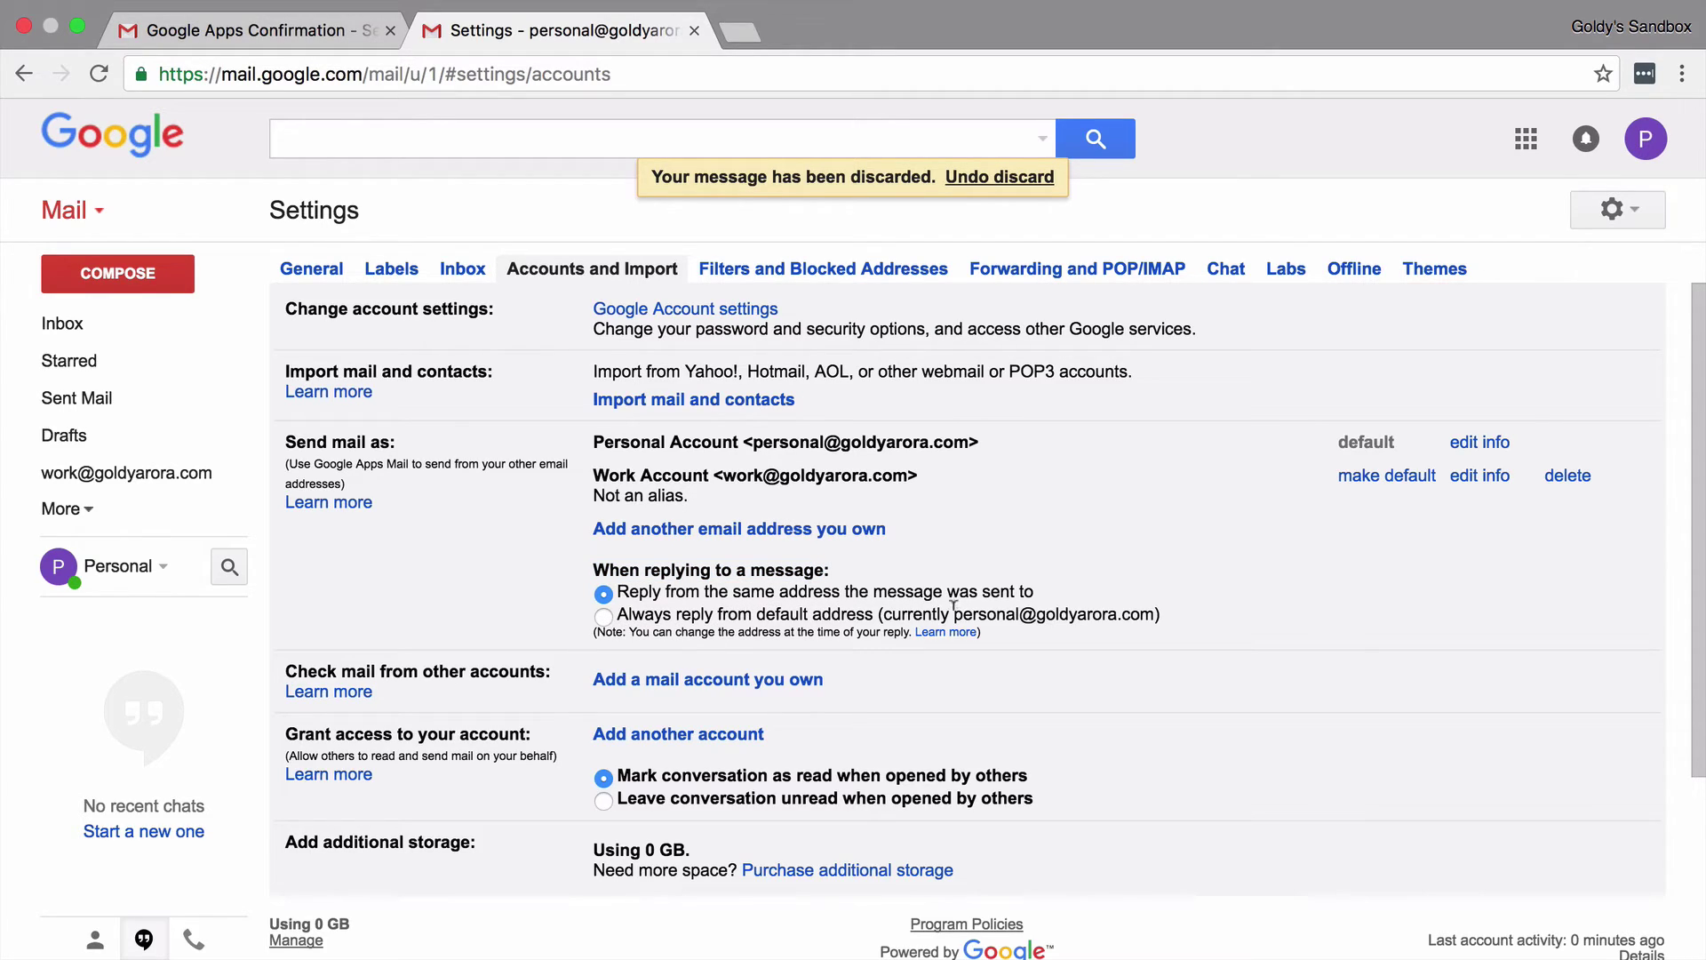
left_click_drag(954, 613, 1150, 614)
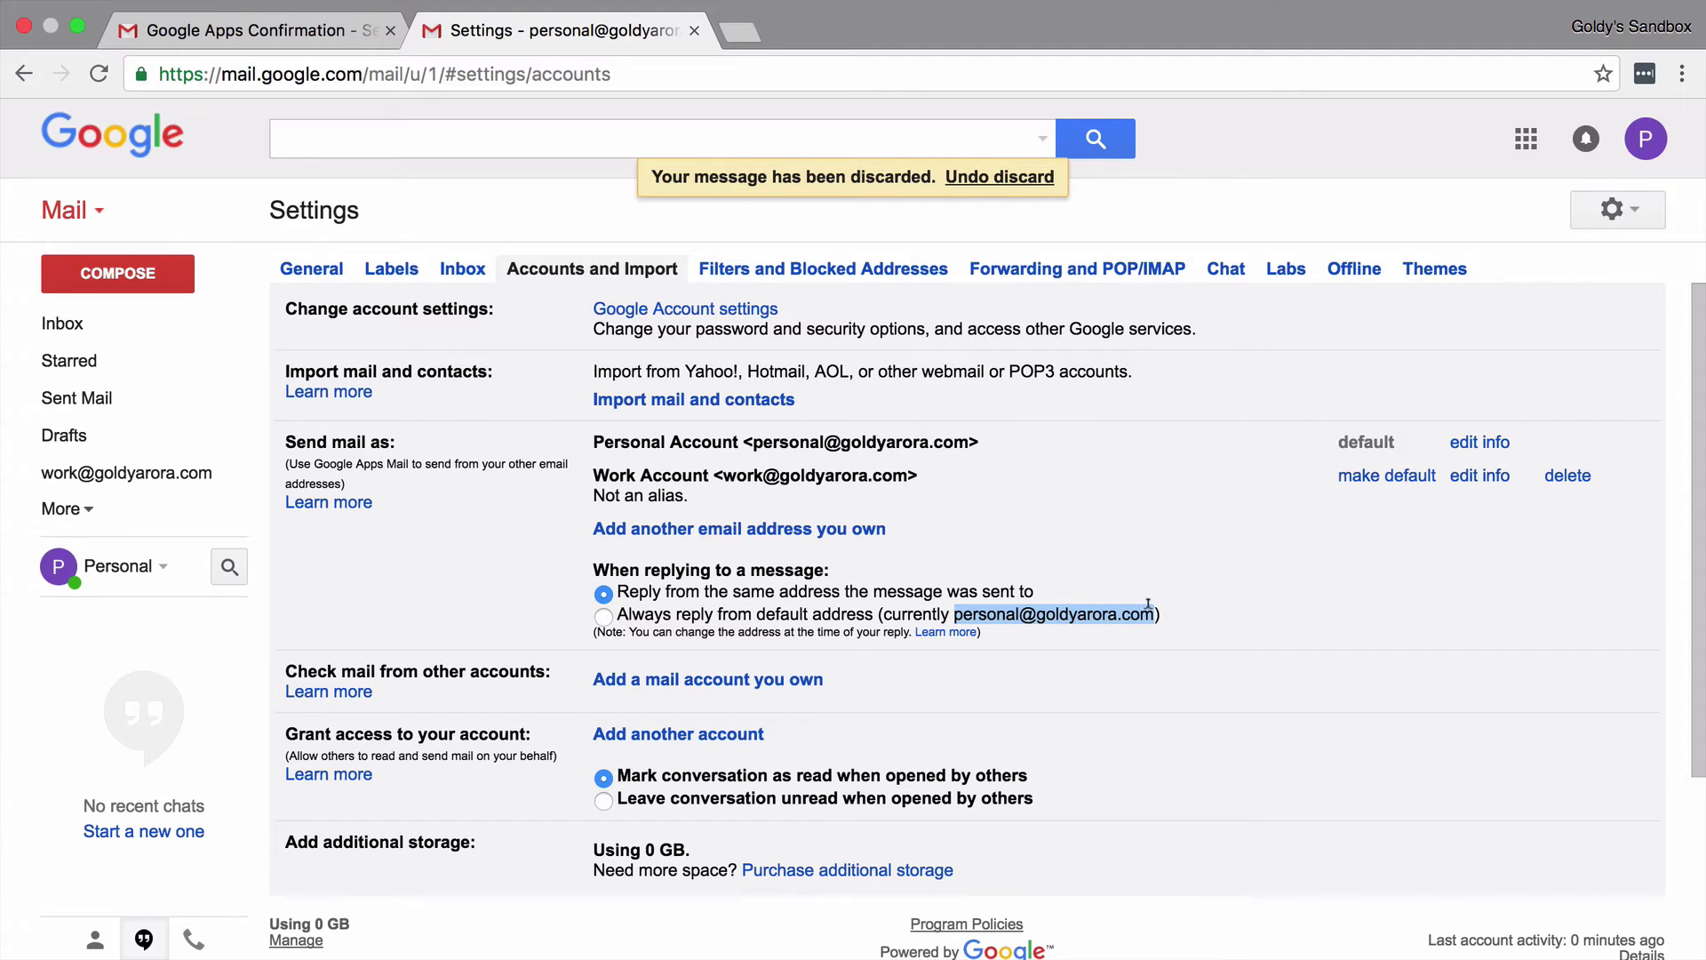
left_click(830, 598)
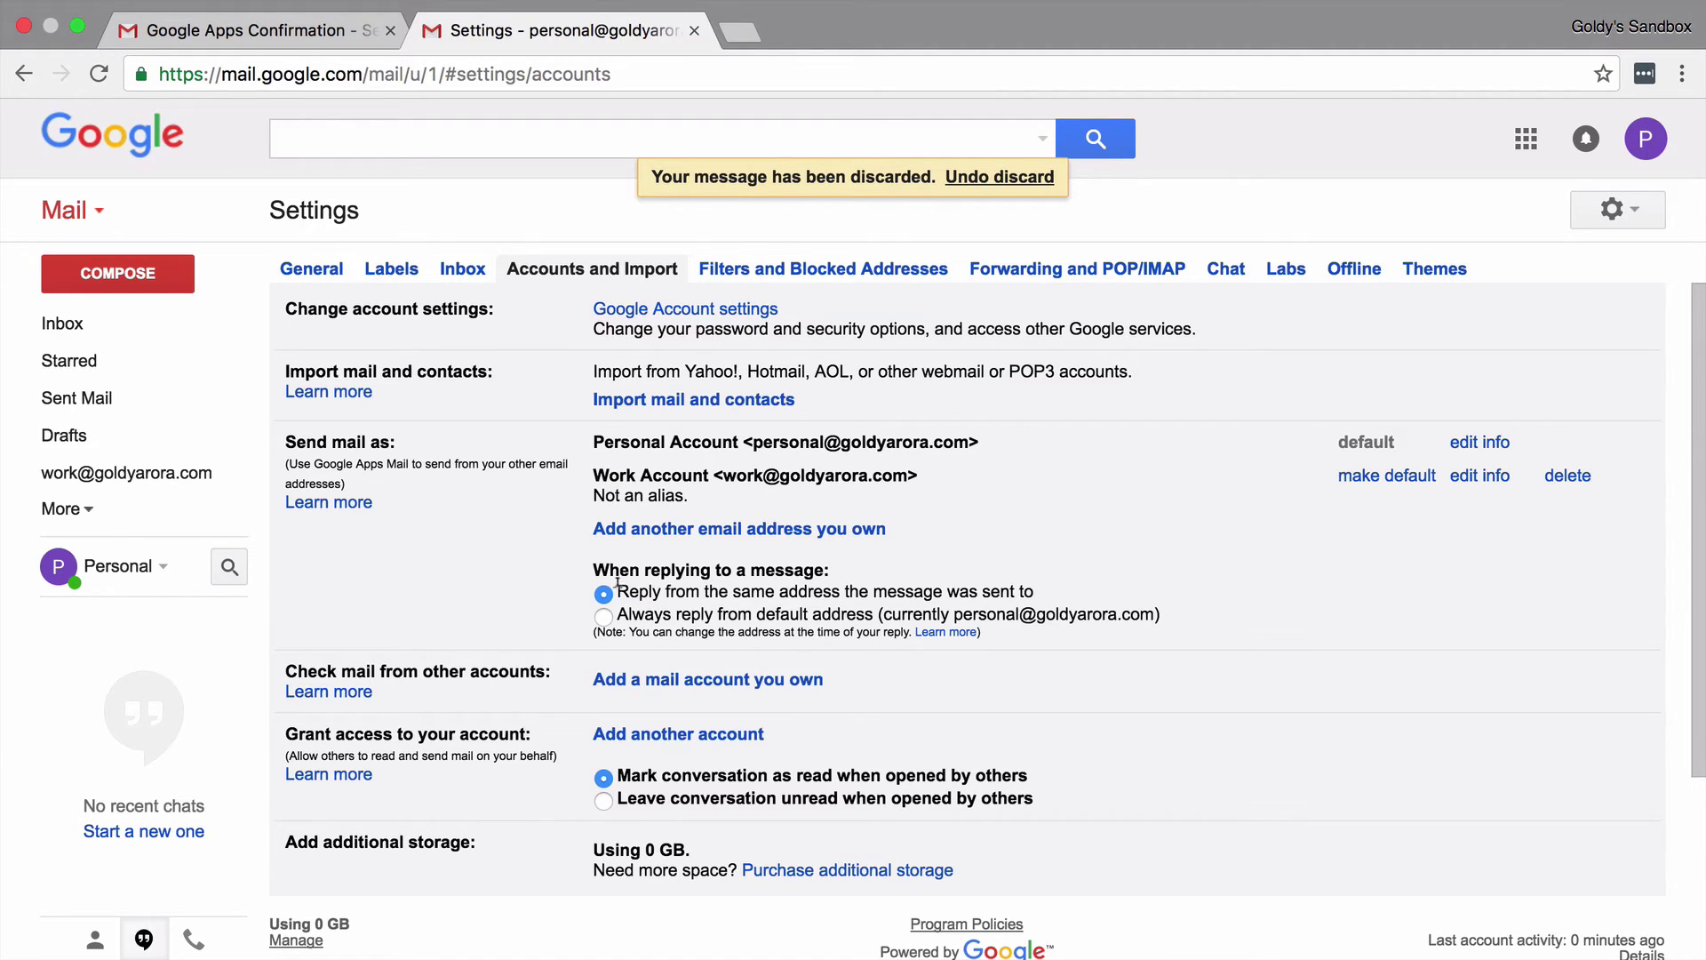
left_click_drag(619, 591, 1041, 590)
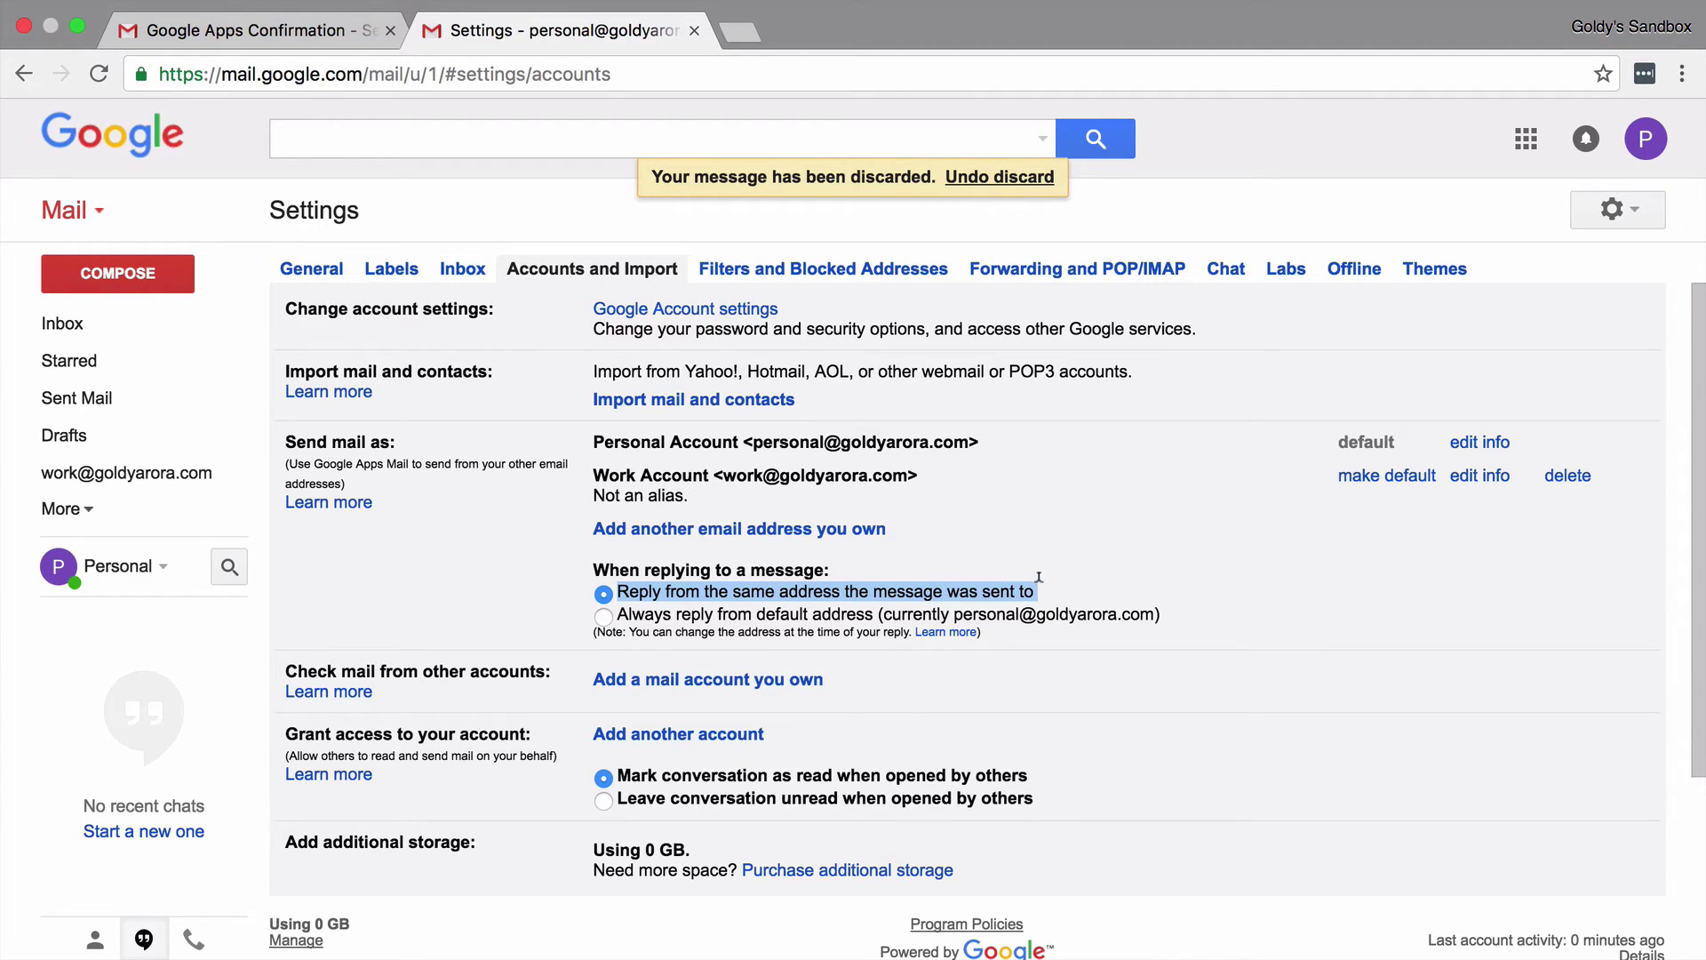
left_click(537, 591)
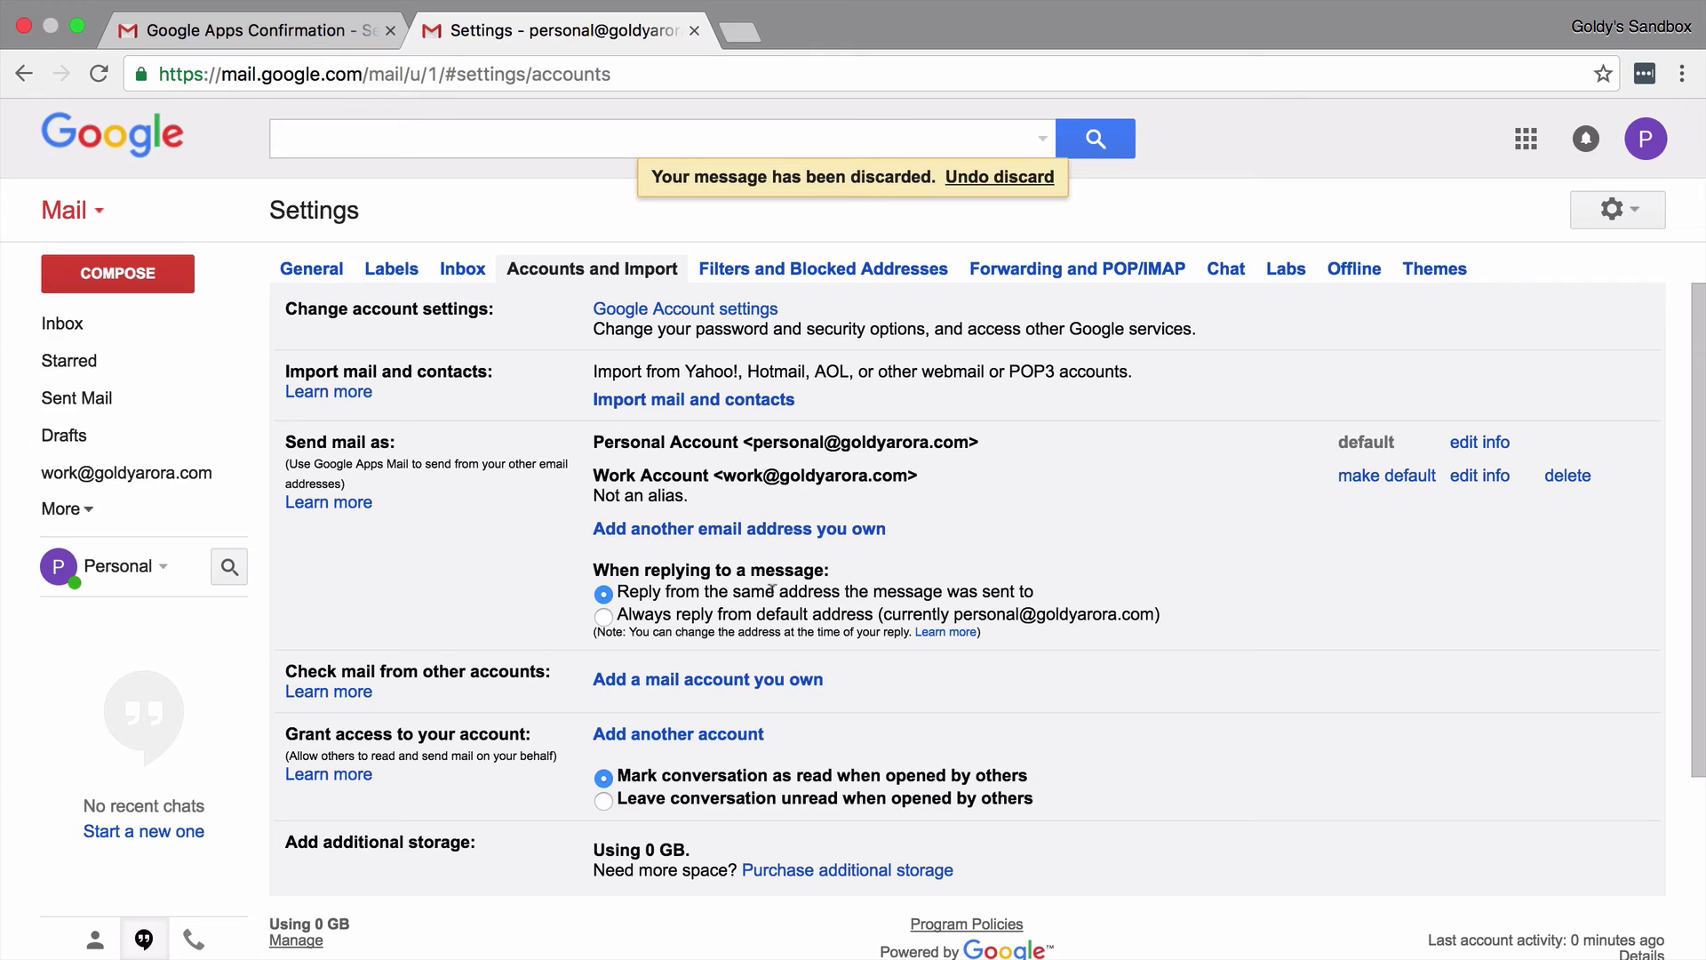
From the inbox, compose a new message and expand its From list of Personal and Work addresses
left_click(63, 323)
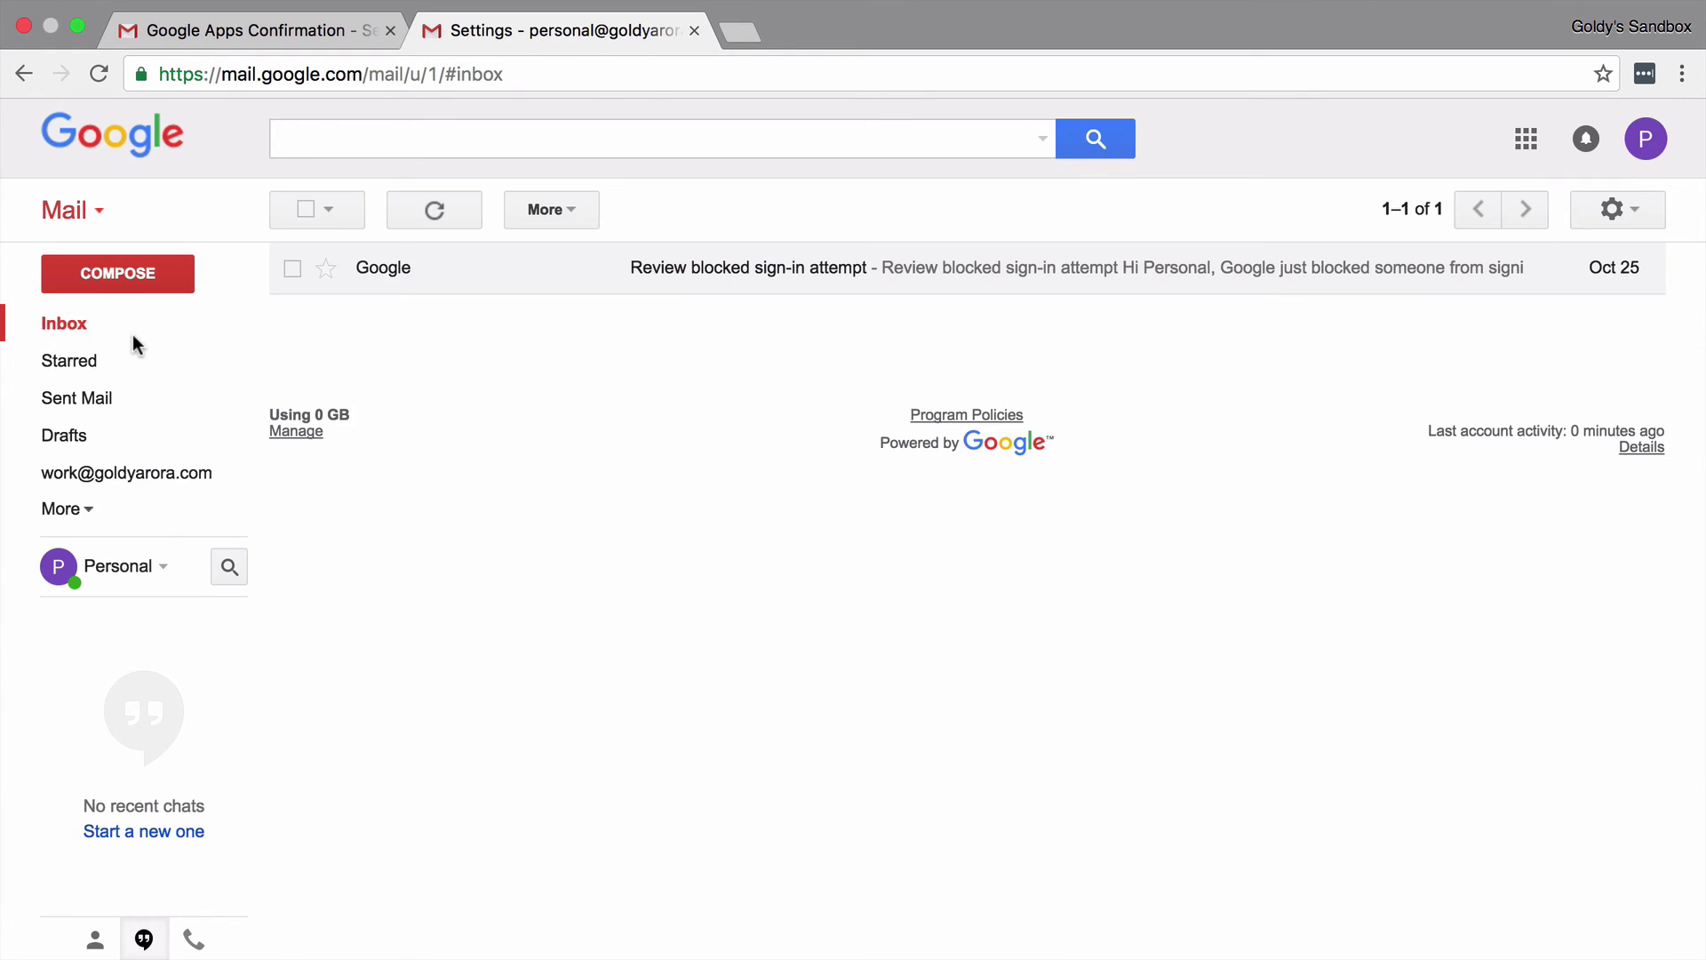
left_click(121, 273)
left_click(1147, 452)
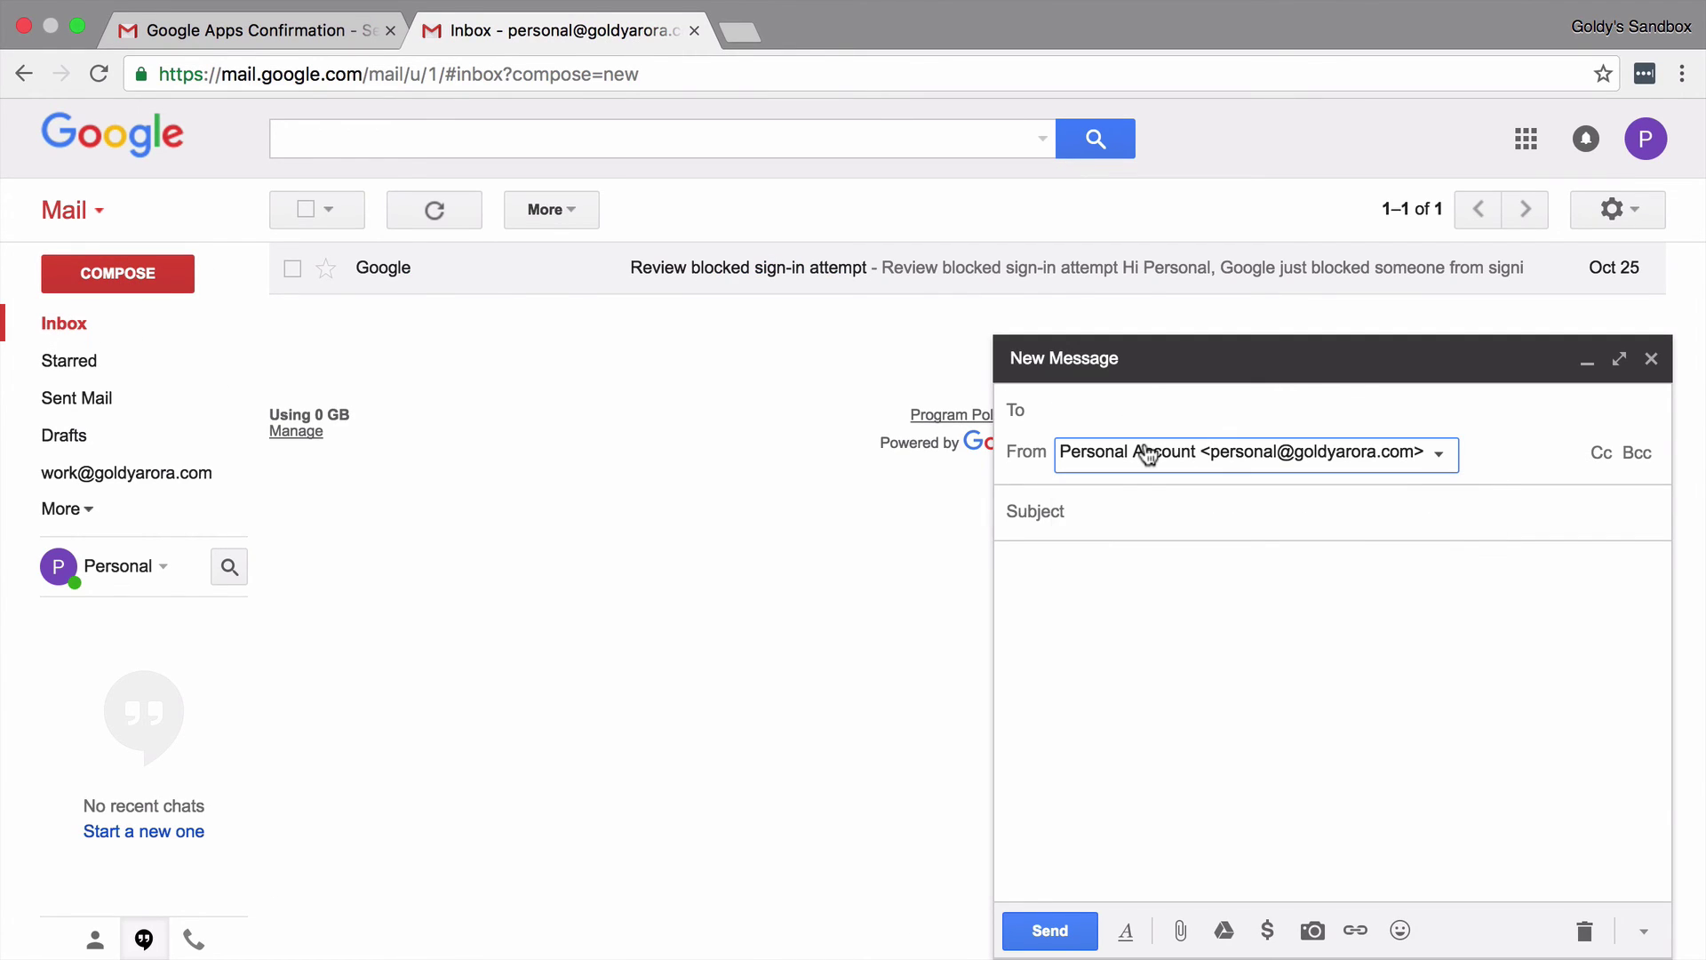
left_click(1439, 453)
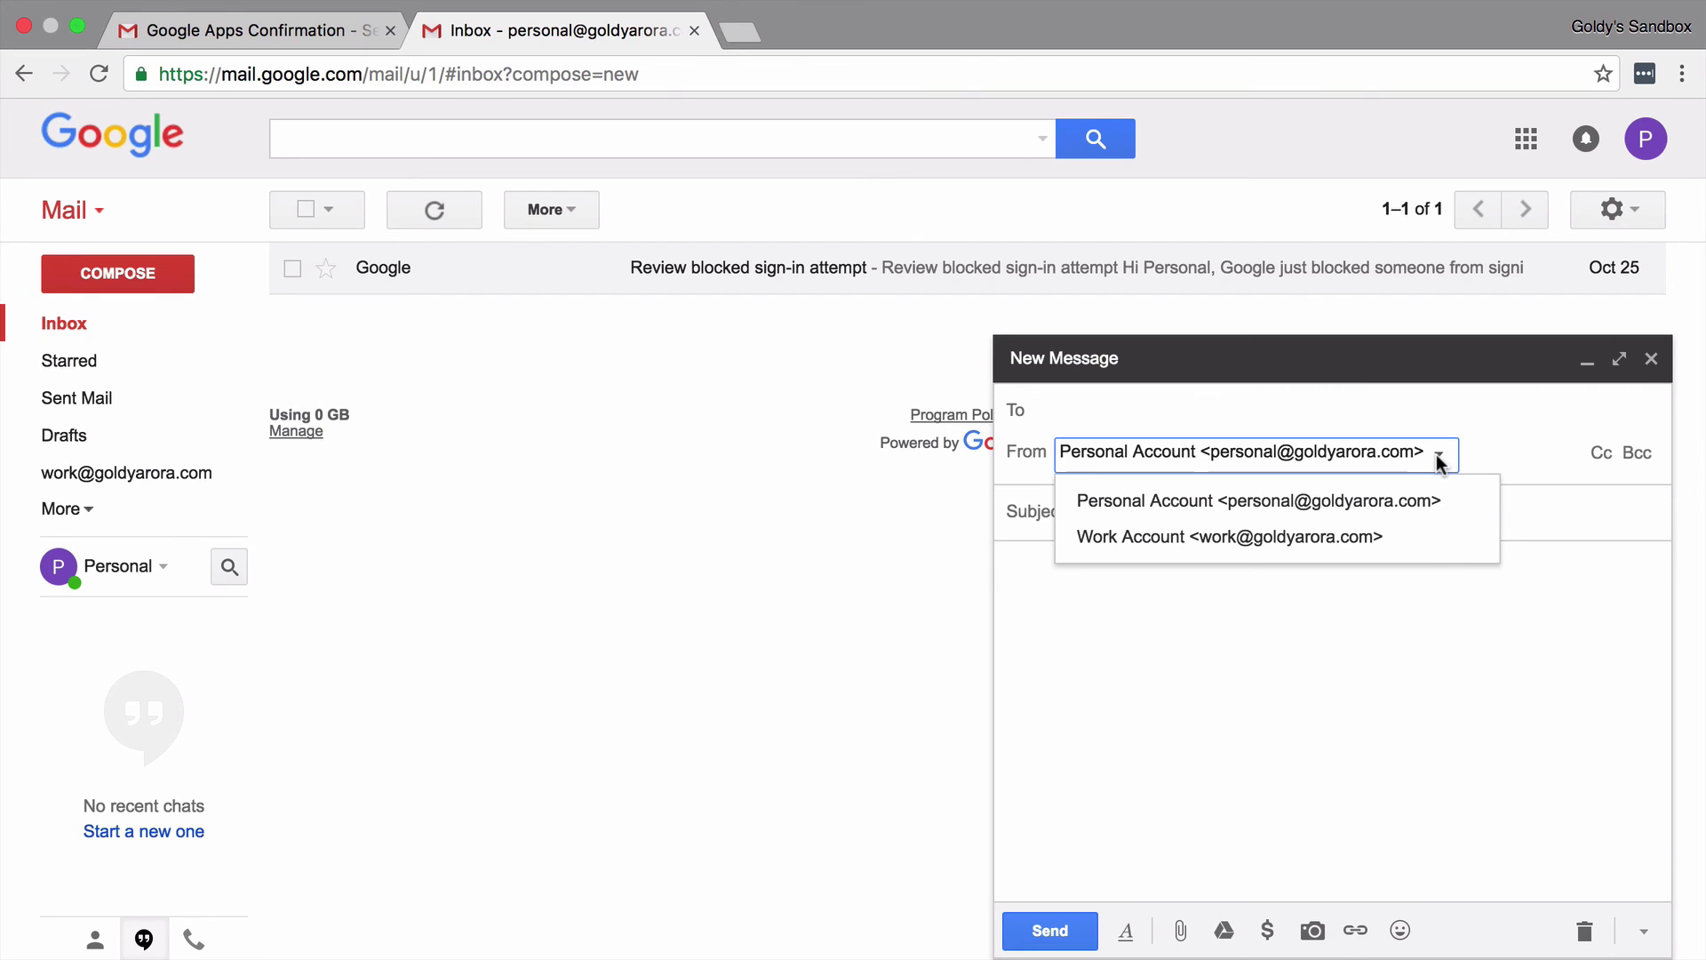